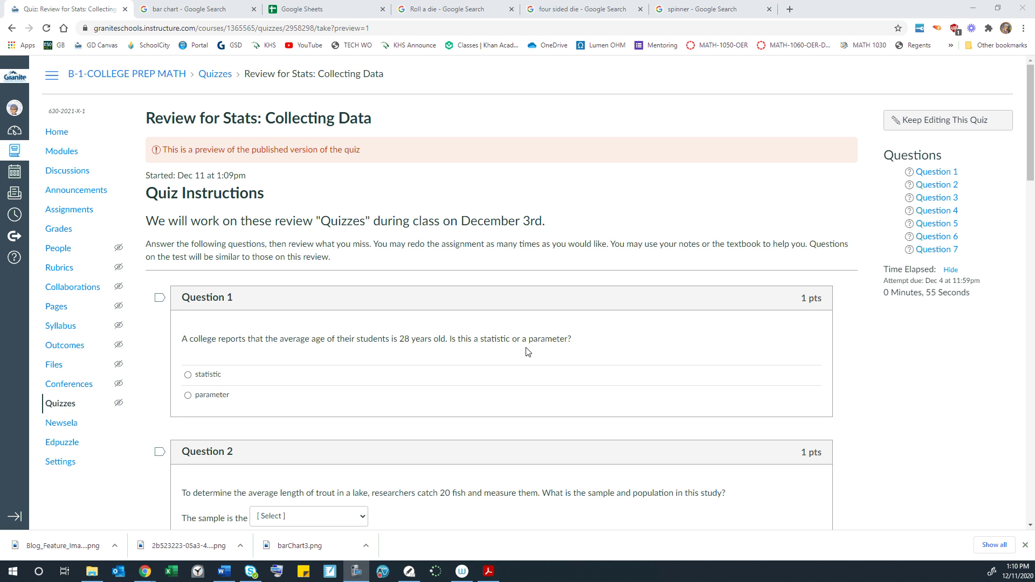
Select 'parameter' as the answer to Question 1
{"action": "left_click", "coordinate": [188, 397]}
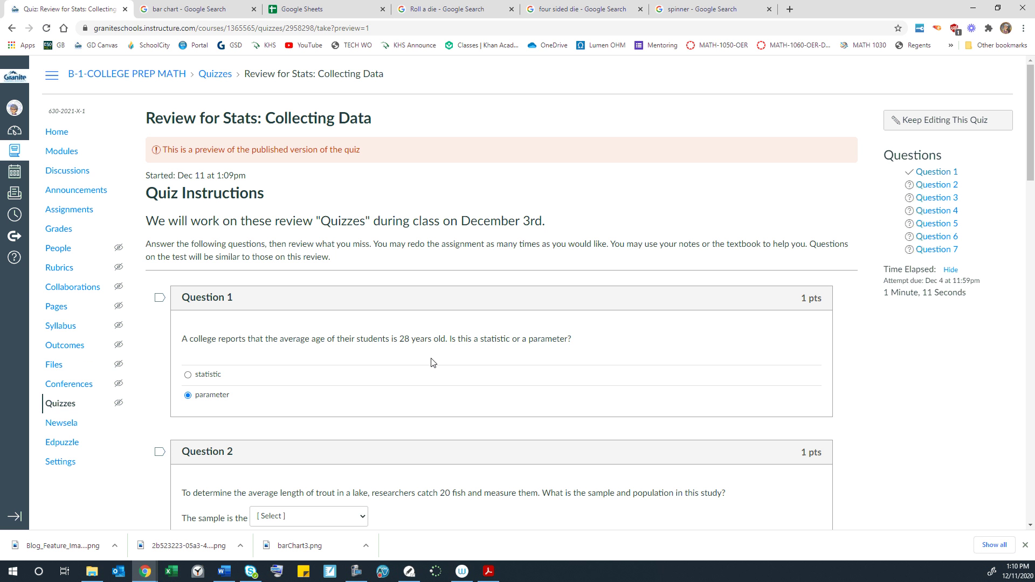
Set Question 2's sample to '20 trout in the lake caught by researchers' and population to 'The trout in the lake'
{"action": "scroll", "coordinate": [431, 362], "scroll_direction": "down", "scroll_amount": 4}
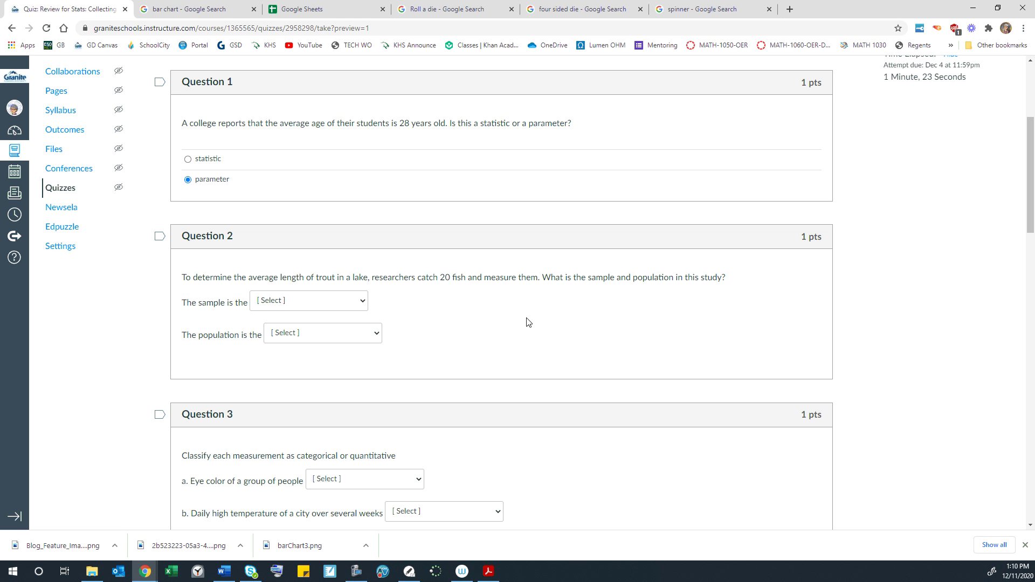
{"action": "left_click", "coordinate": [365, 305]}
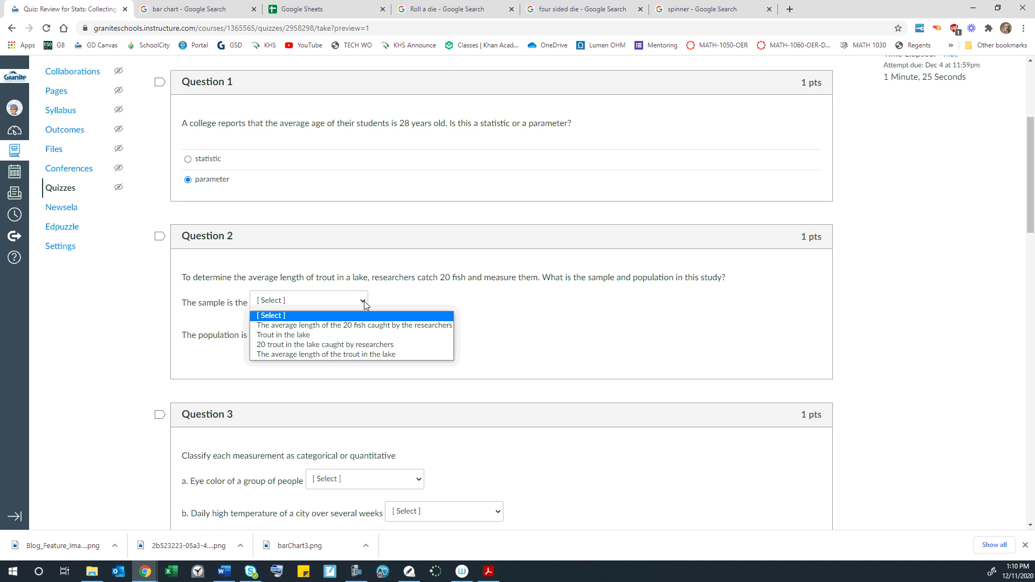
{"action": "left_click", "coordinate": [338, 346]}
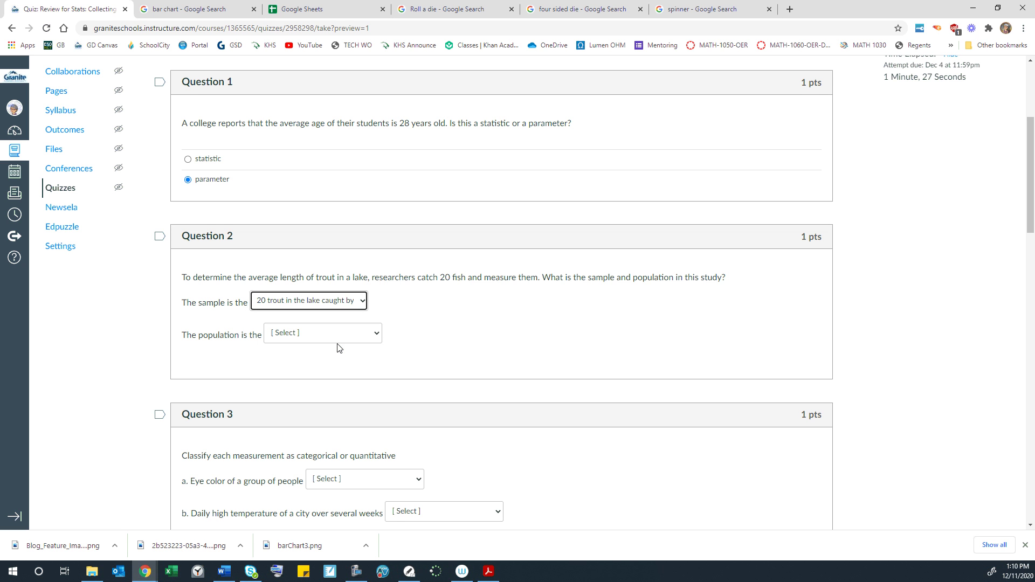
{"action": "left_click", "coordinate": [370, 337]}
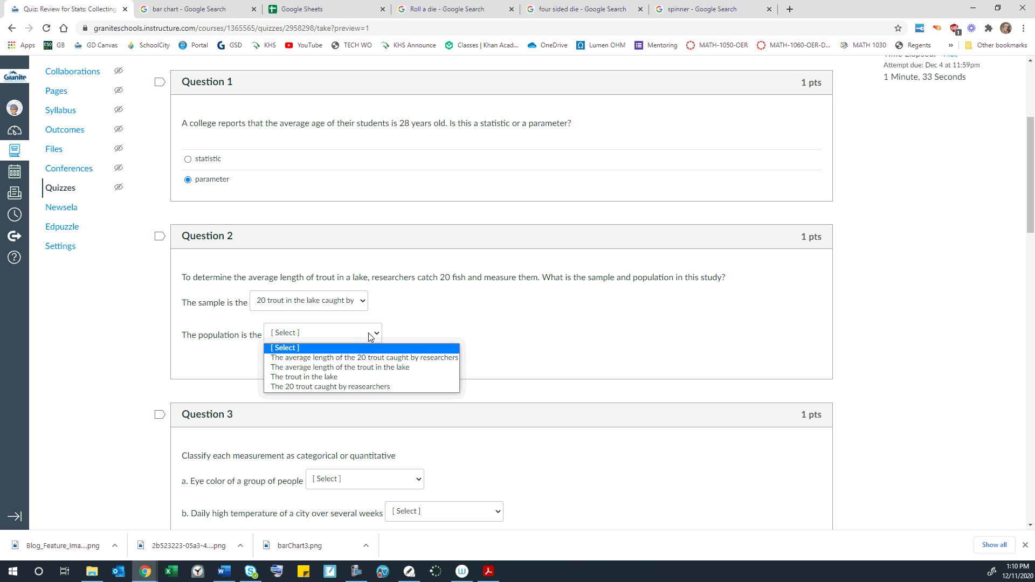
{"action": "left_click", "coordinate": [330, 378]}
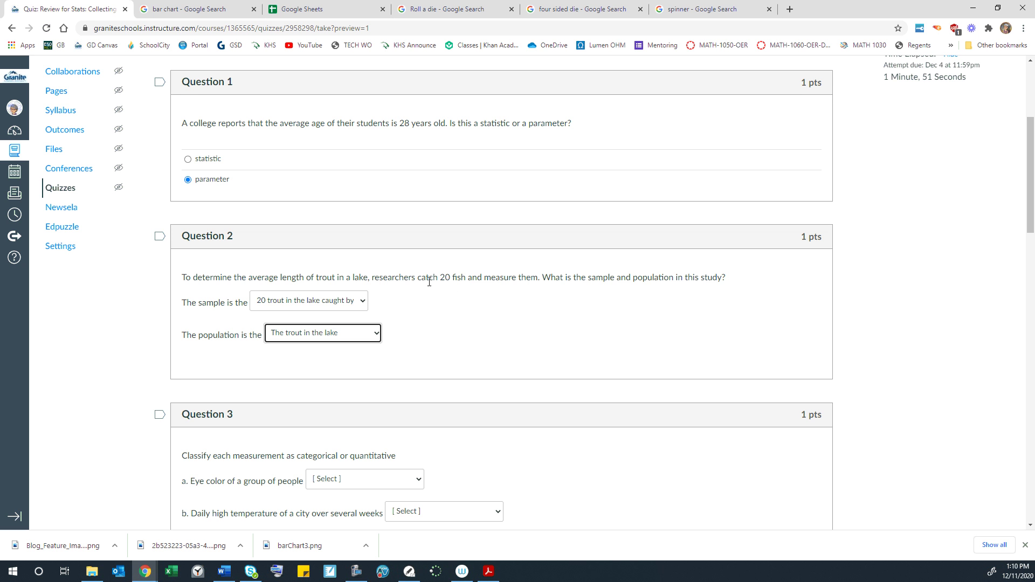
{"action": "left_click", "coordinate": [364, 301]}
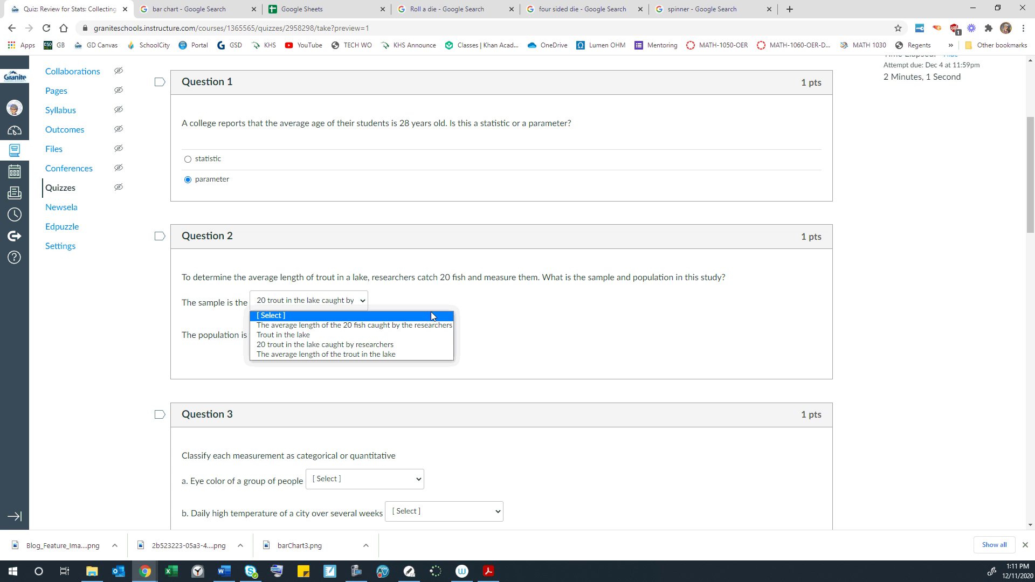
{"action": "left_click", "coordinate": [518, 314]}
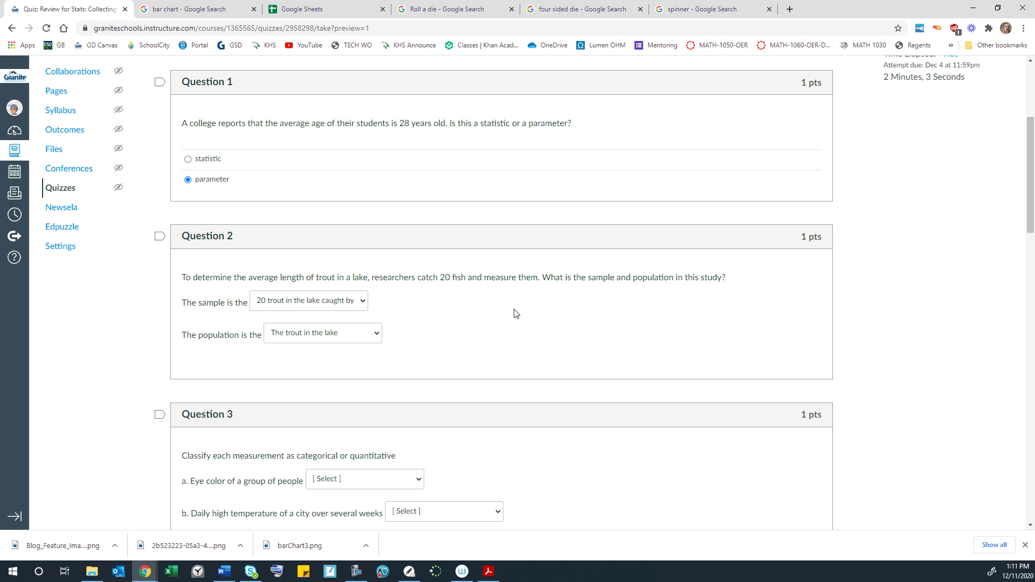
In Question 3, mark eye color as categorical, and daily high temperature and annual income as quantitative
{"action": "scroll", "coordinate": [512, 313], "scroll_direction": "down", "scroll_amount": 1}
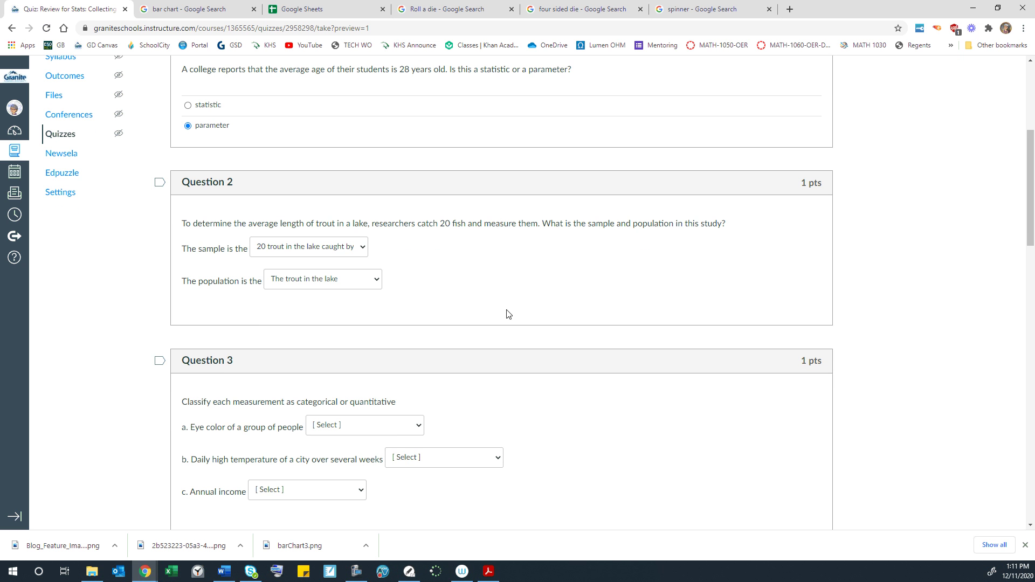
{"action": "scroll", "coordinate": [501, 311], "scroll_direction": "down", "scroll_amount": 2}
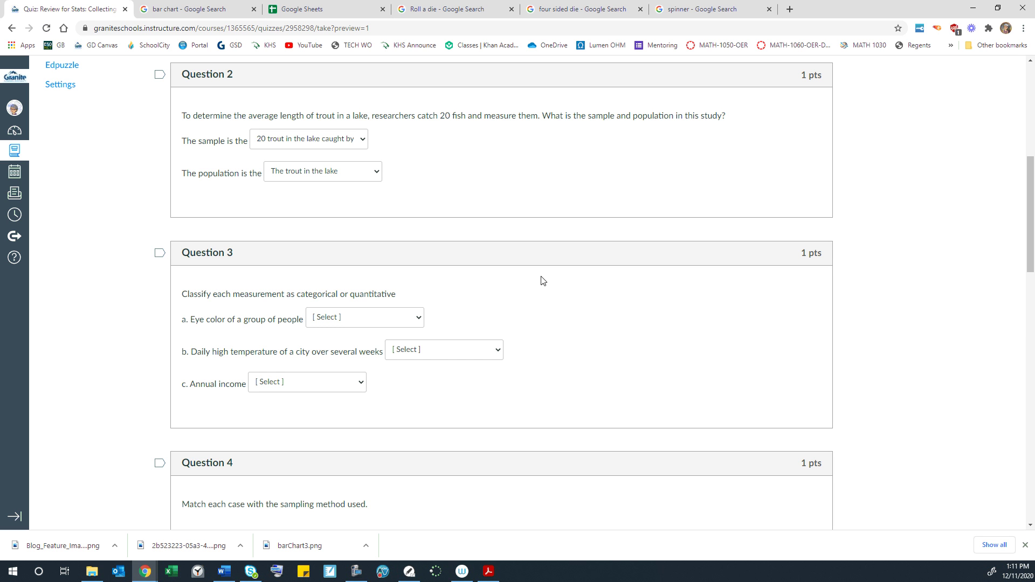
{"action": "left_click", "coordinate": [420, 318]}
{"action": "left_click", "coordinate": [363, 342]}
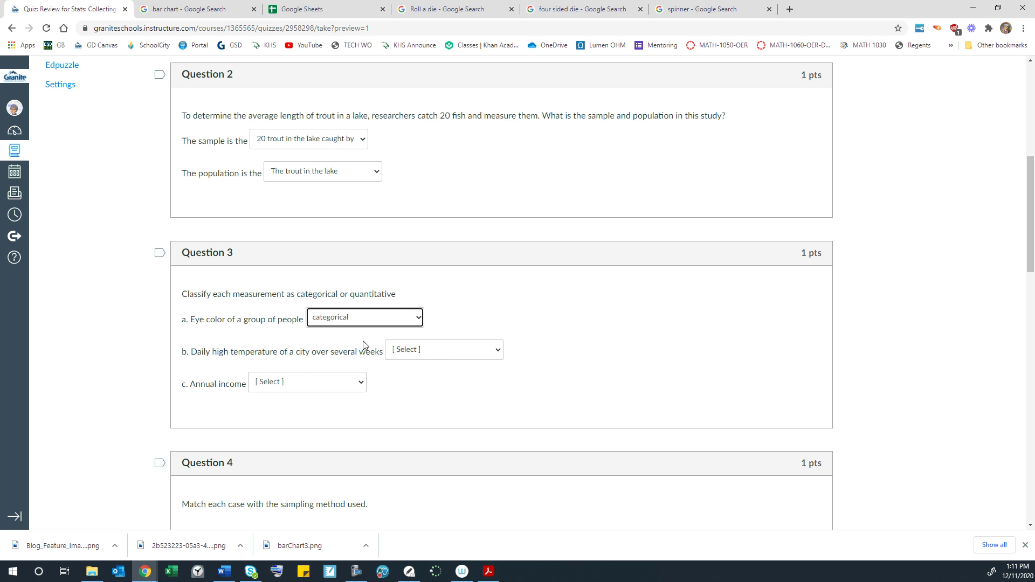
{"action": "left_click", "coordinate": [498, 351]}
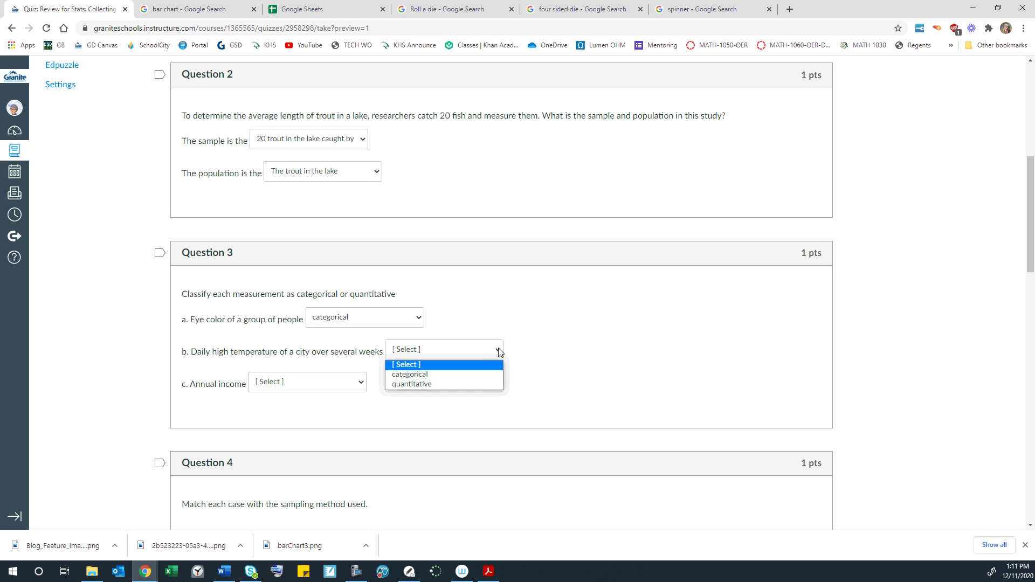
{"action": "left_click", "coordinate": [455, 385]}
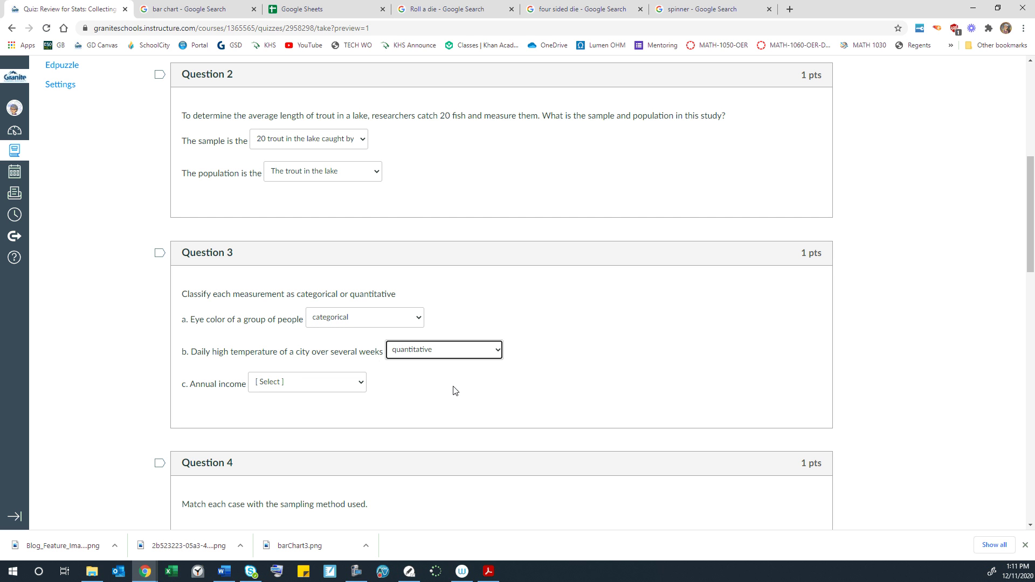
{"action": "left_click", "coordinate": [361, 383]}
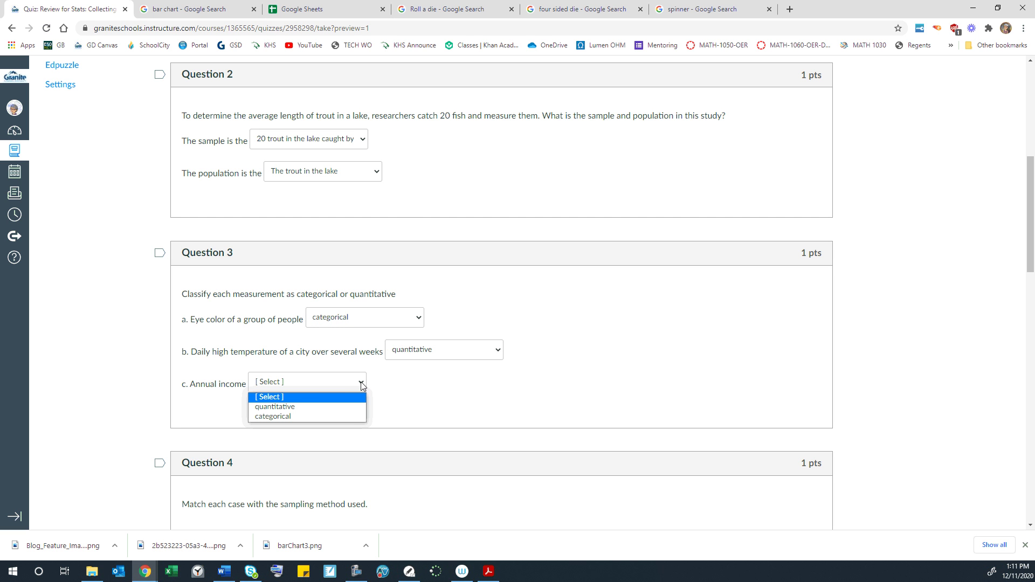
{"action": "left_click", "coordinate": [356, 407]}
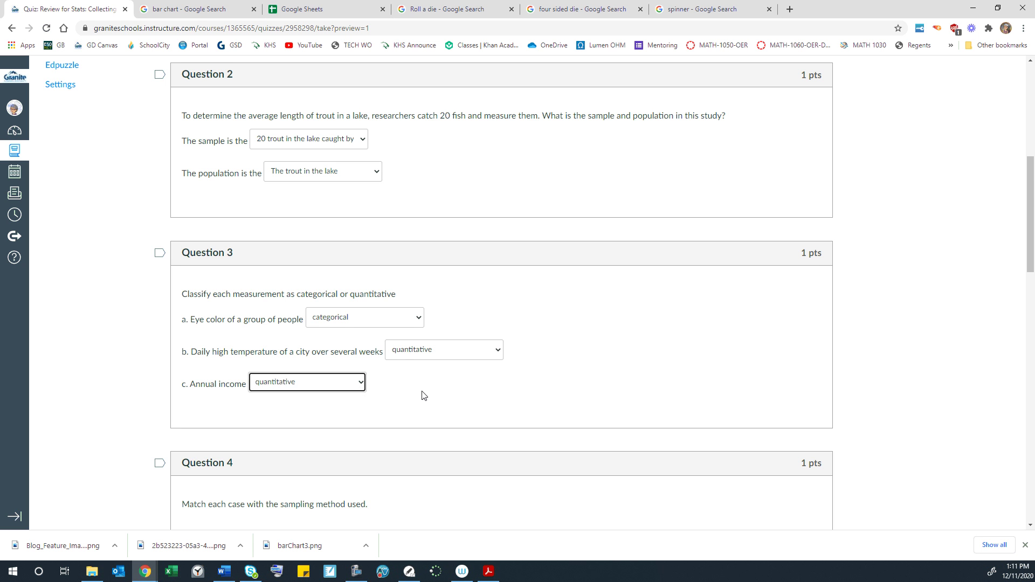
{"action": "scroll", "coordinate": [423, 396], "scroll_direction": "down", "scroll_amount": 3}
Match Question 4's every-4th-person case to Systematic and the 25 men/35 women case to Stratified or Quota
{"action": "scroll", "coordinate": [423, 397], "scroll_direction": "down", "scroll_amount": 2}
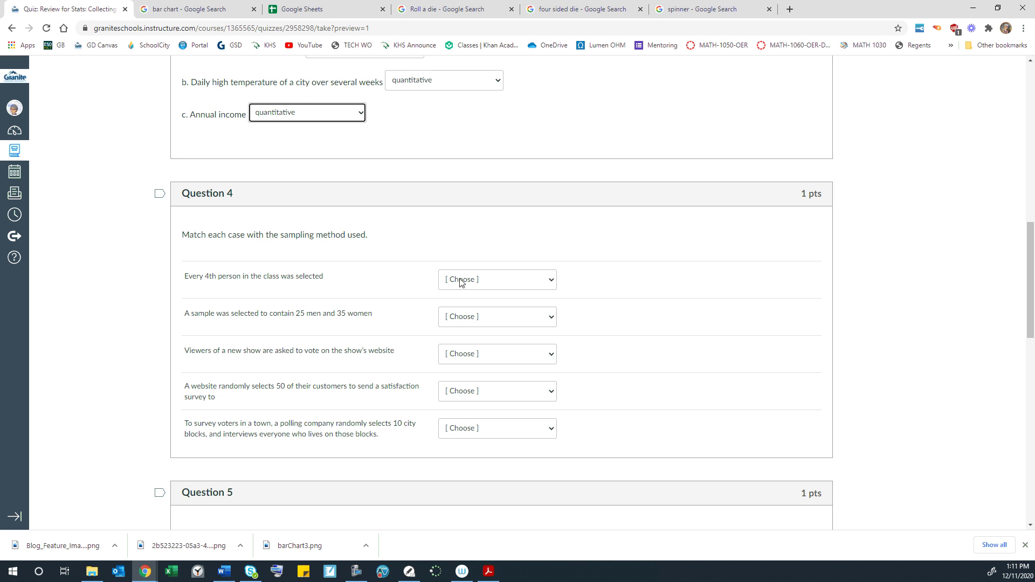
{"action": "left_click", "coordinate": [557, 284]}
{"action": "left_click", "coordinate": [556, 286]}
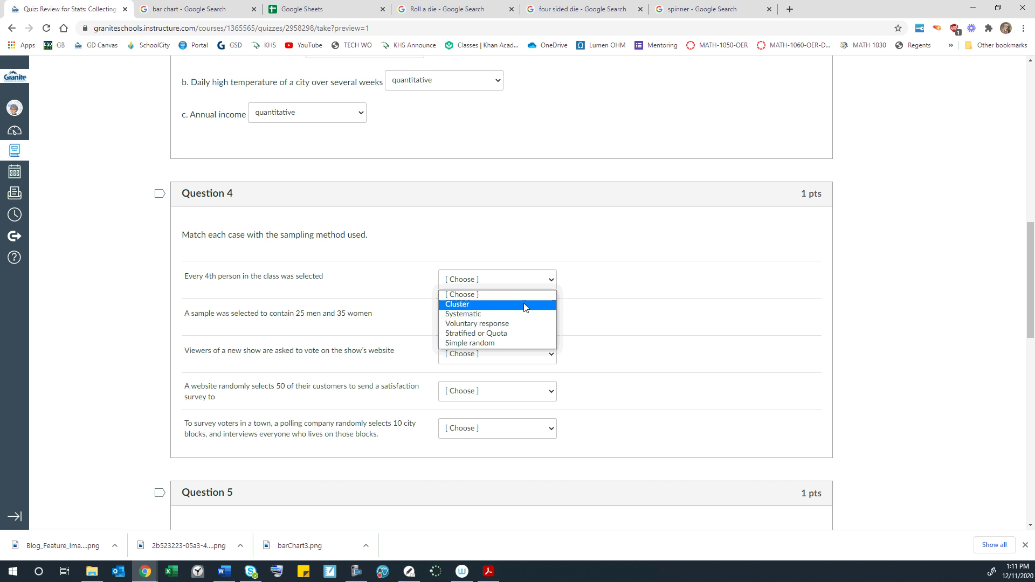
{"action": "left_click", "coordinate": [513, 315]}
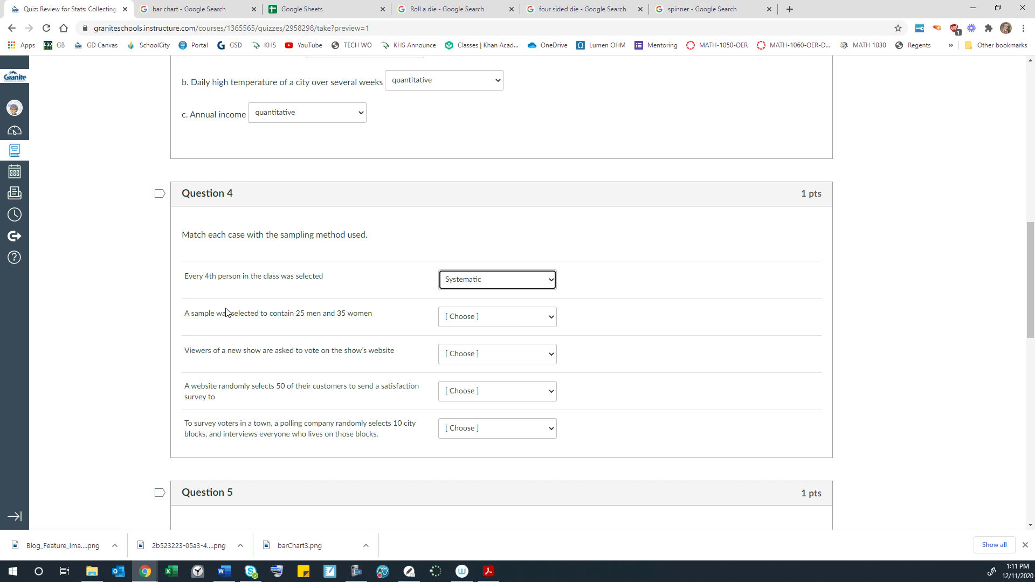
{"action": "left_click", "coordinate": [552, 319]}
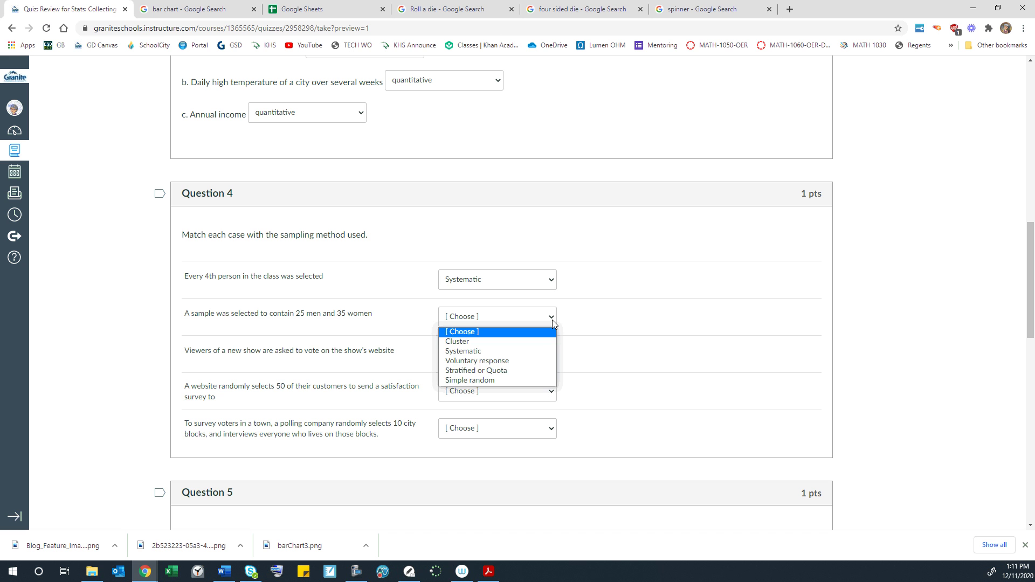
{"action": "left_click", "coordinate": [534, 372]}
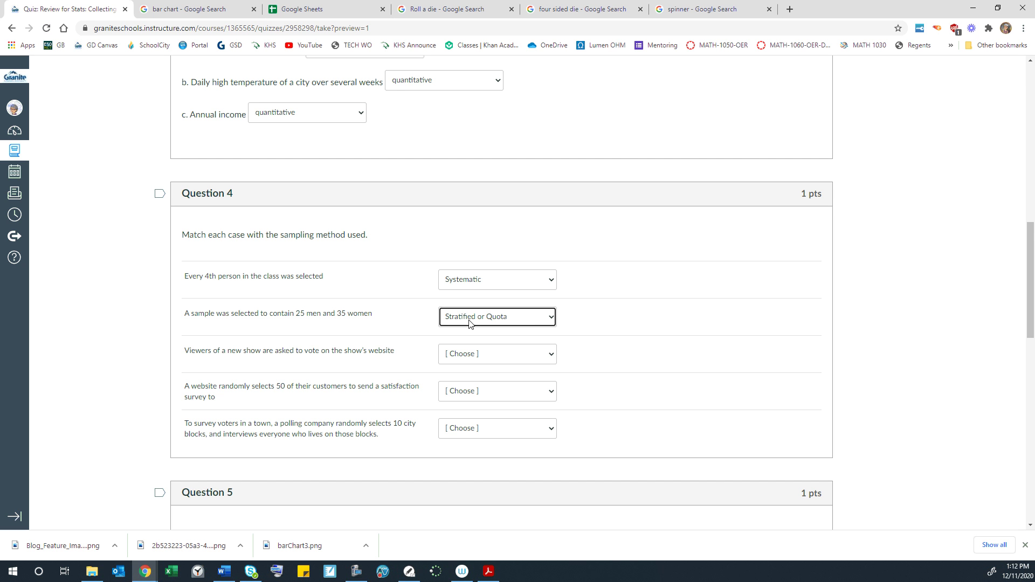
Match the show viewers, website survey and city blocks cases to Voluntary response, Simple random and Cluster
{"action": "scroll", "coordinate": [261, 356], "scroll_direction": "down", "scroll_amount": 1}
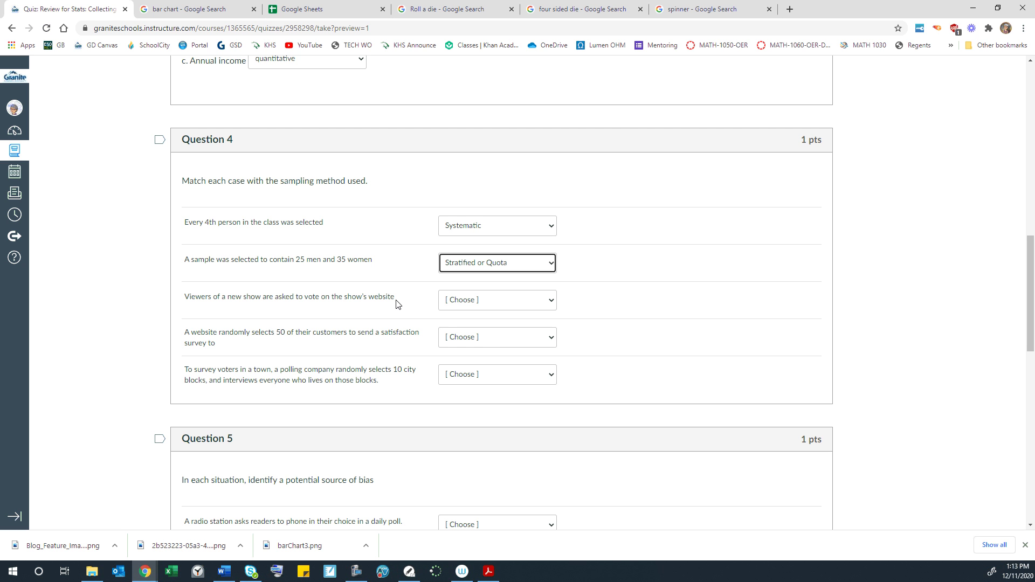
{"action": "left_click", "coordinate": [497, 302]}
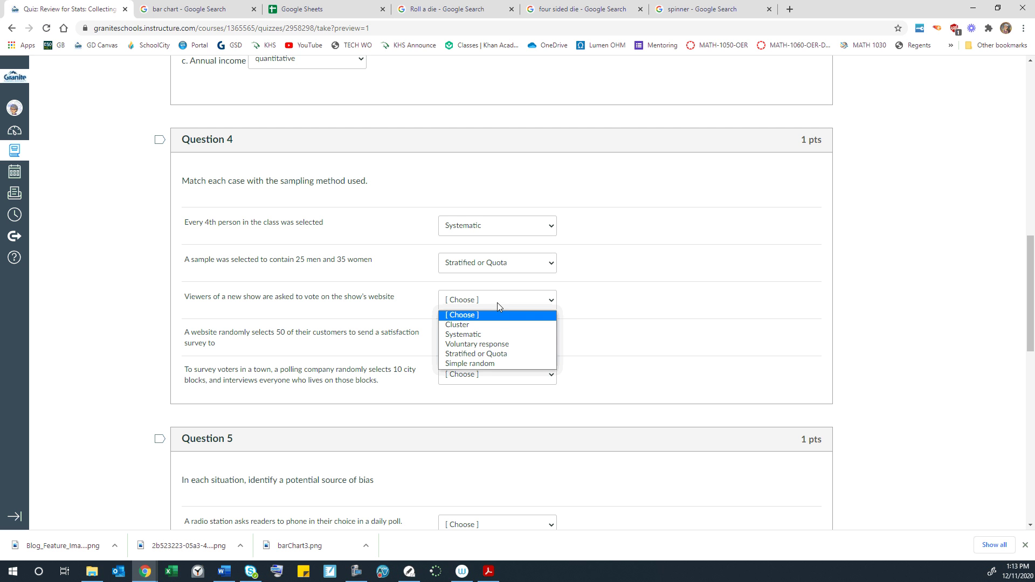
{"action": "left_click", "coordinate": [496, 343]}
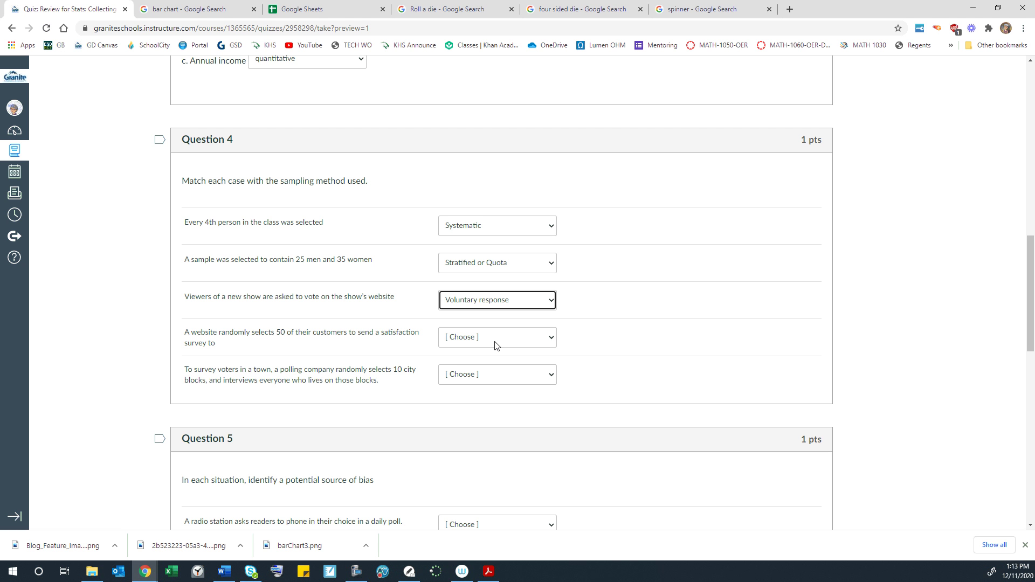
{"action": "left_click", "coordinate": [496, 339]}
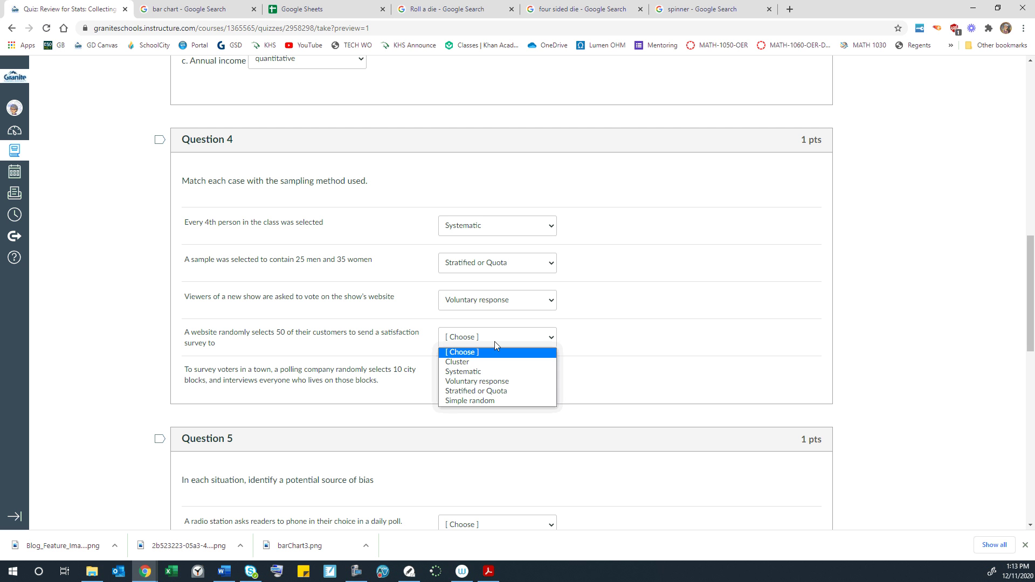
{"action": "left_click", "coordinate": [597, 346]}
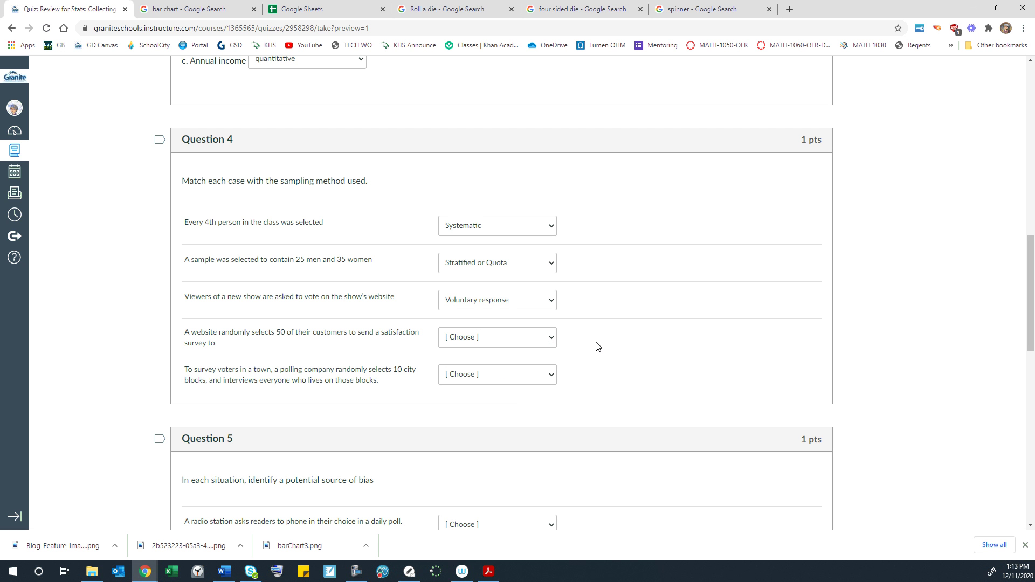
{"action": "left_click", "coordinate": [538, 342]}
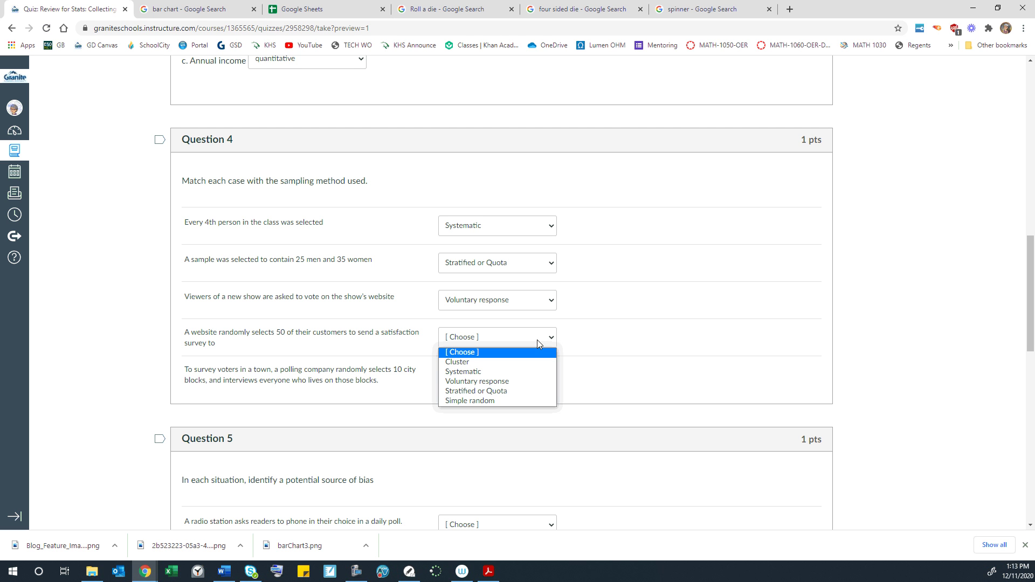
{"action": "left_click", "coordinate": [501, 401]}
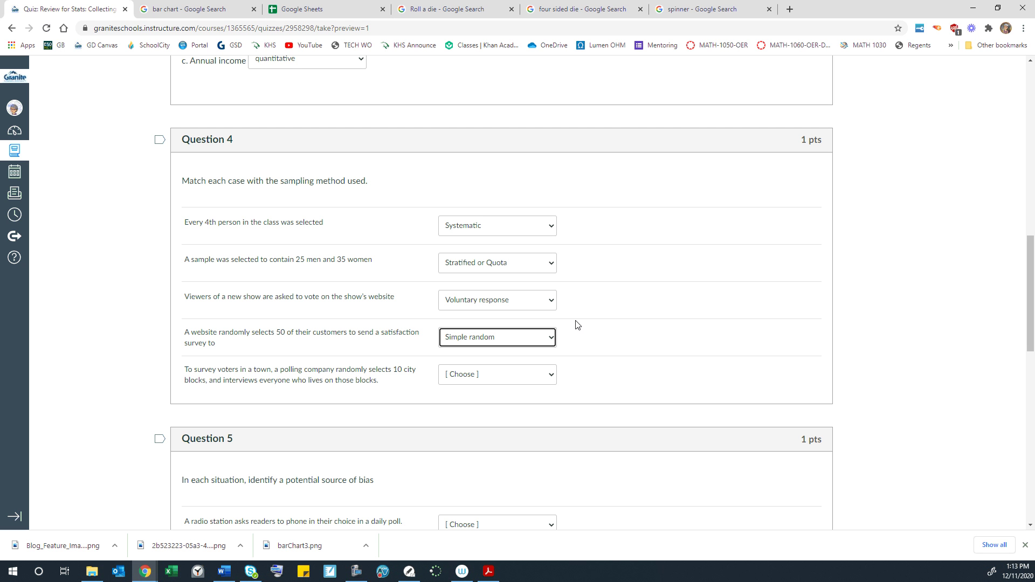
{"action": "left_click", "coordinate": [551, 378]}
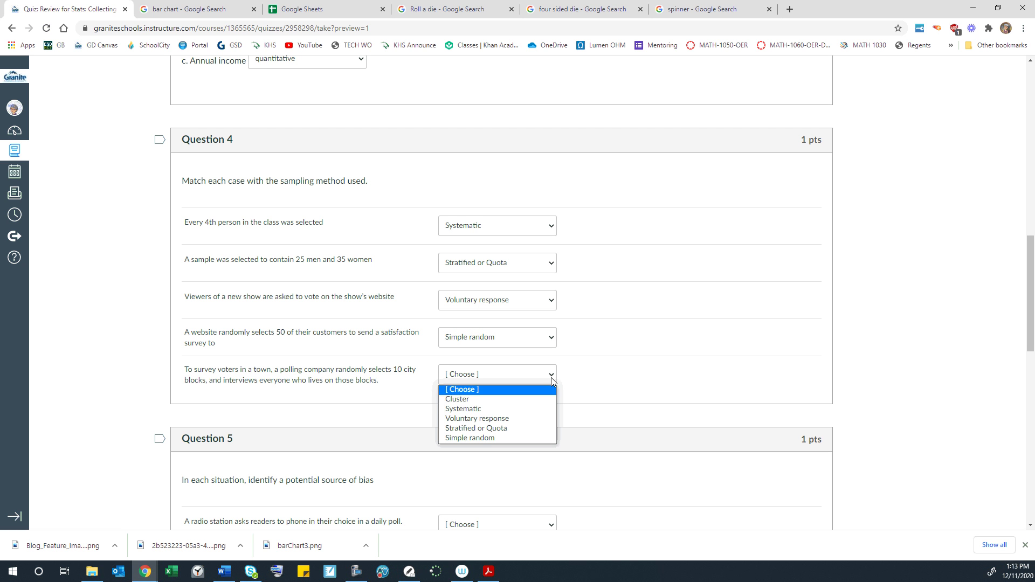
{"action": "left_click", "coordinate": [529, 399]}
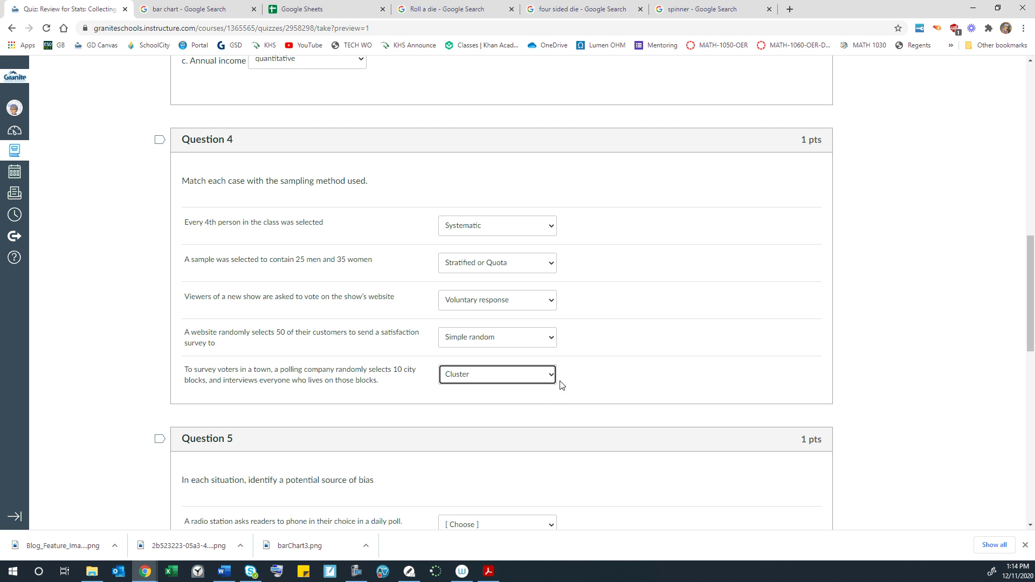
{"action": "scroll", "coordinate": [561, 380], "scroll_direction": "down", "scroll_amount": 4}
{"action": "scroll", "coordinate": [582, 338], "scroll_direction": "down", "scroll_amount": 1}
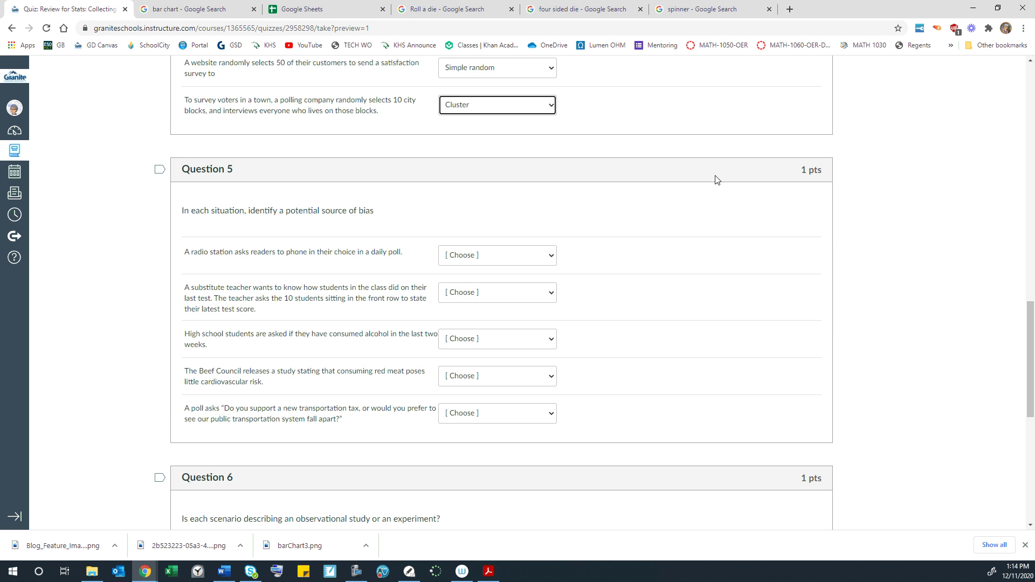
Zoom the browser page to 125% and scroll down to Question 5
{"action": "left_click", "coordinate": [1022, 28]}
{"action": "left_click", "coordinate": [994, 132]}
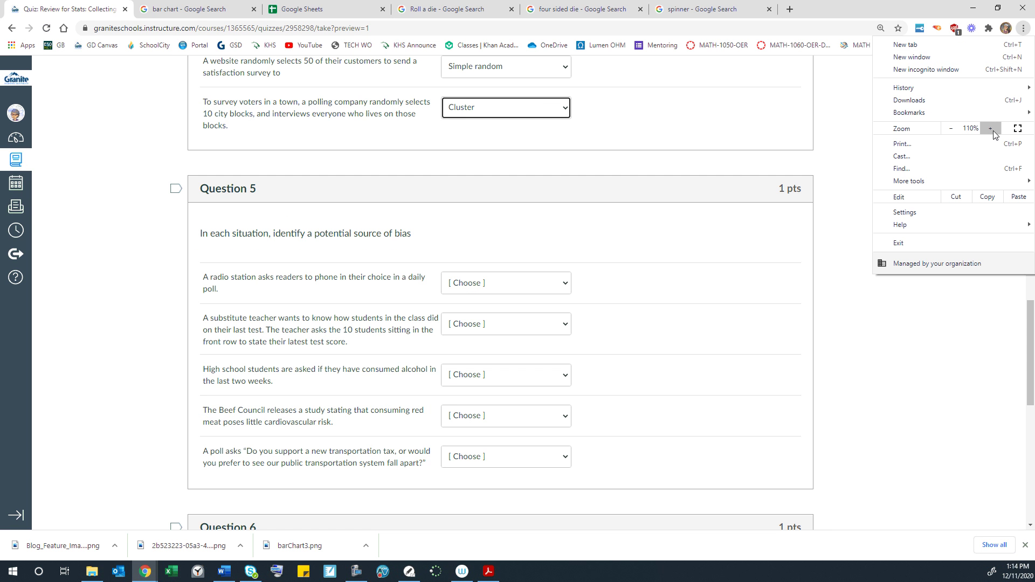
{"action": "left_click", "coordinate": [994, 132]}
{"action": "left_click", "coordinate": [870, 254]}
{"action": "scroll", "coordinate": [827, 245], "scroll_direction": "down", "scroll_amount": 2}
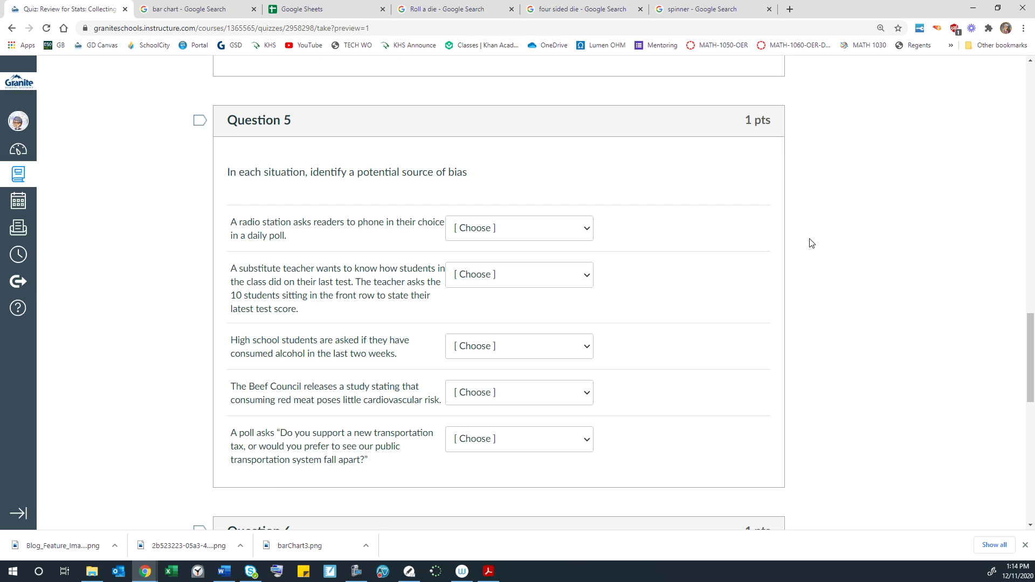
Label Question 5's radio station call-in poll as 'Voluntary response bias – the sample is self-selected'
{"action": "left_click", "coordinate": [587, 229]}
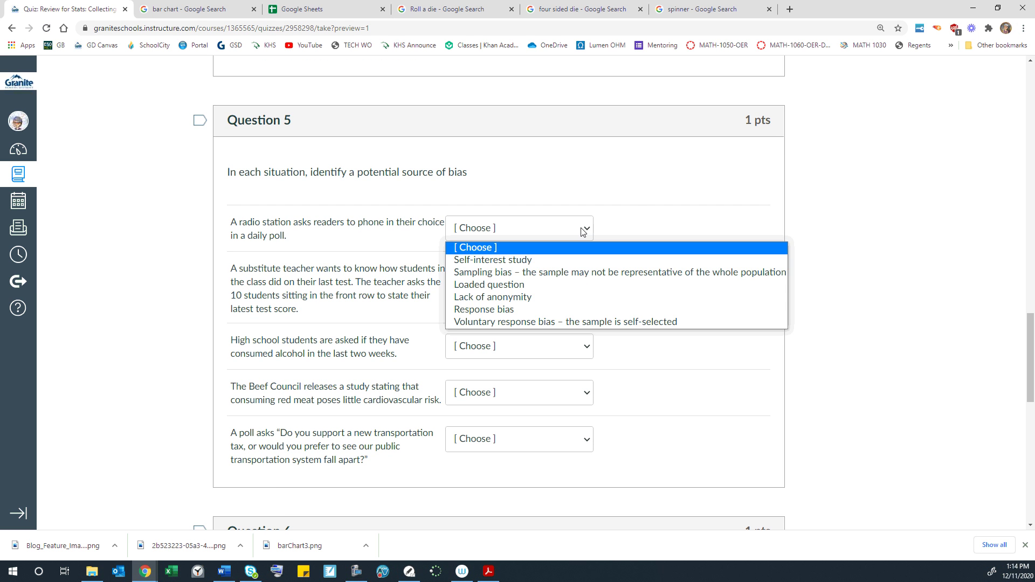
{"action": "left_click", "coordinate": [515, 322]}
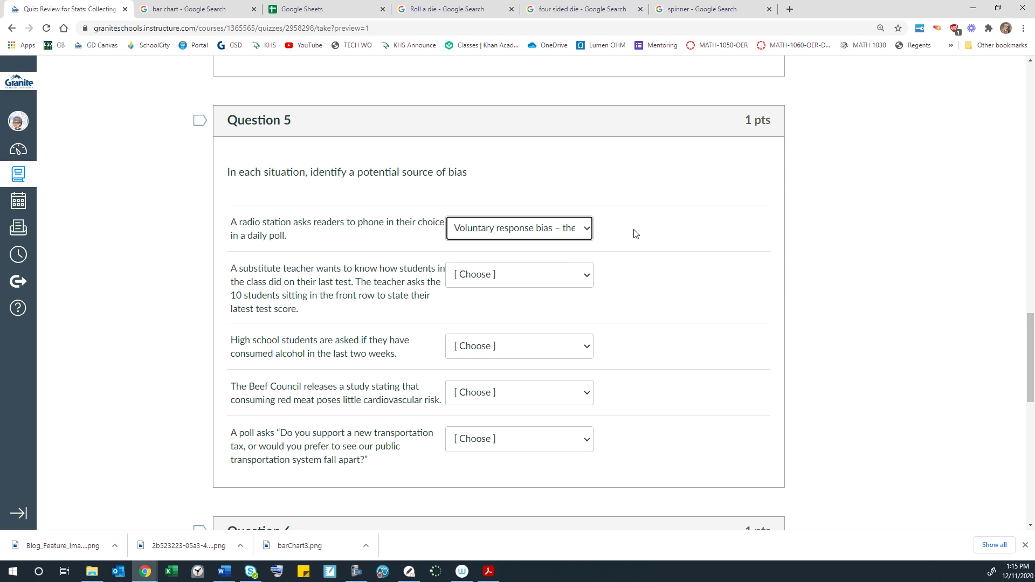
{"action": "scroll", "coordinate": [634, 232], "scroll_direction": "down", "scroll_amount": 2}
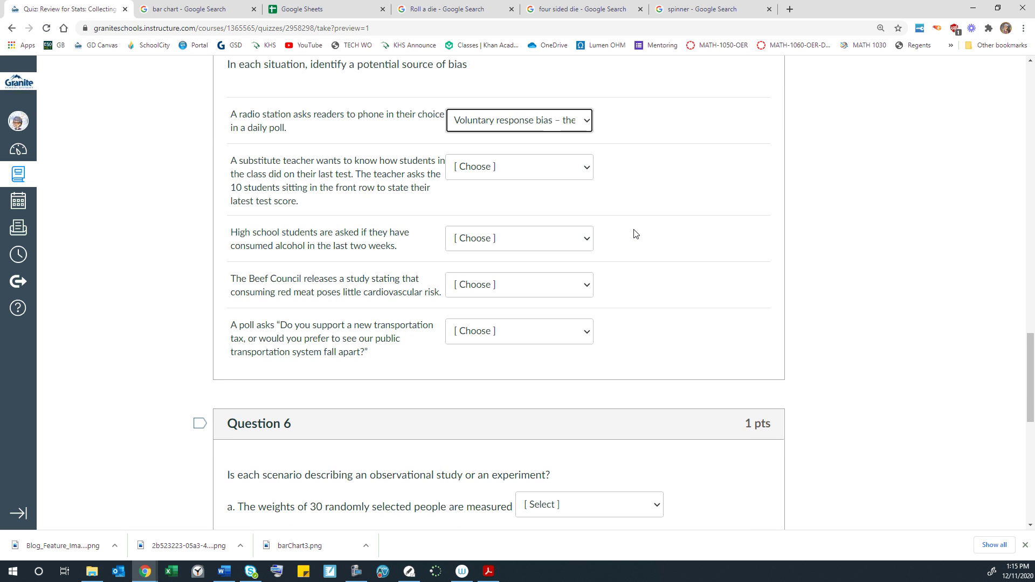
{"action": "scroll", "coordinate": [630, 232], "scroll_direction": "up", "scroll_amount": 1}
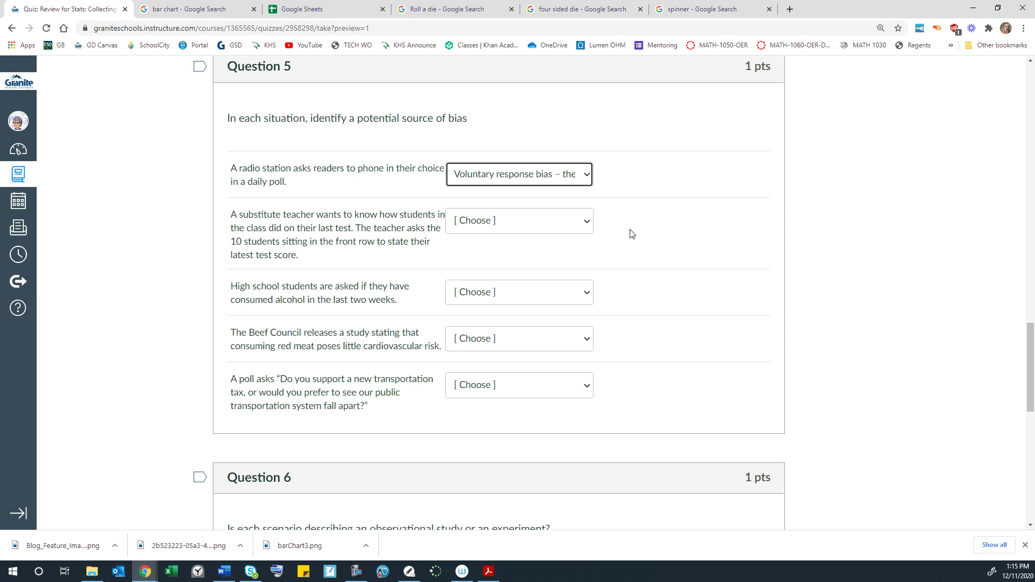
Label the substitute teacher item as Sampling bias and the alcohol survey as Lack of anonymity
{"action": "left_click", "coordinate": [586, 226]}
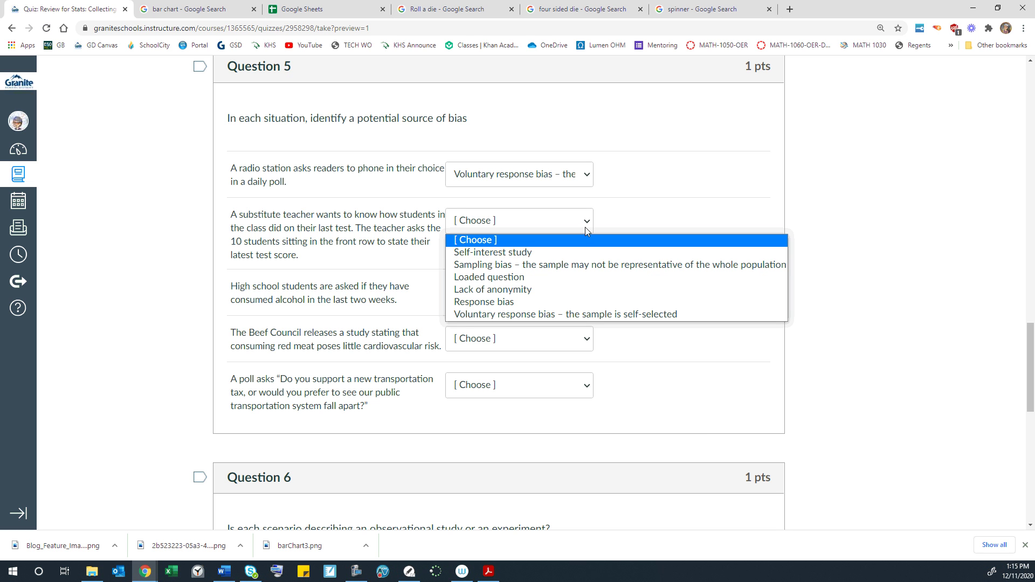
{"action": "left_click", "coordinate": [574, 265]}
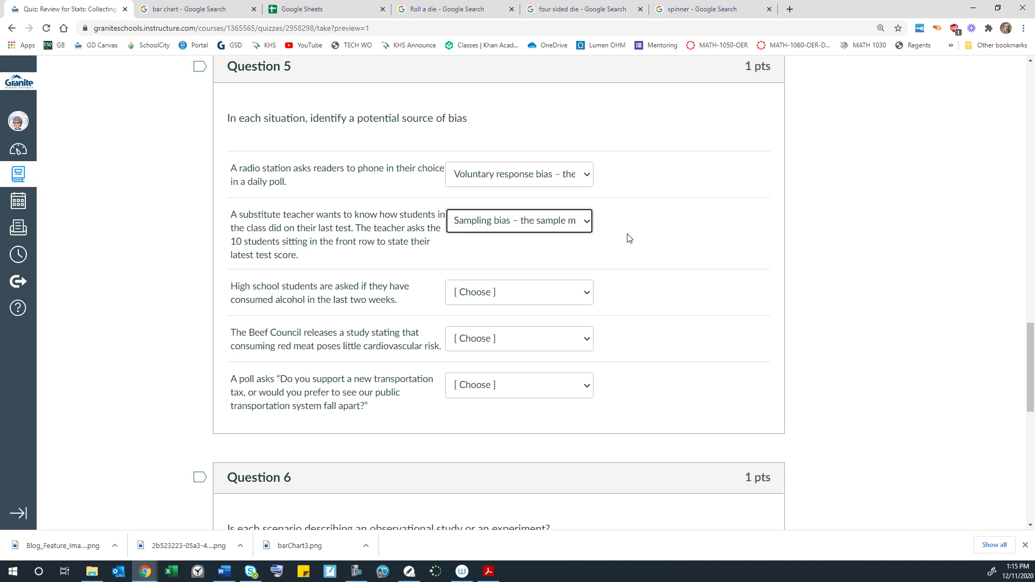
{"action": "left_click", "coordinate": [587, 294]}
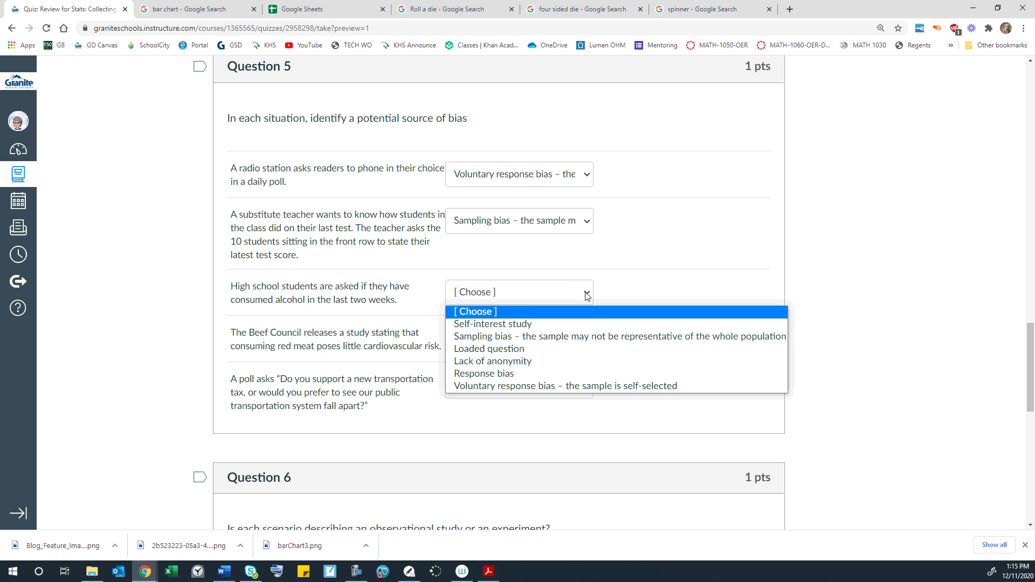
{"action": "left_click", "coordinate": [547, 363]}
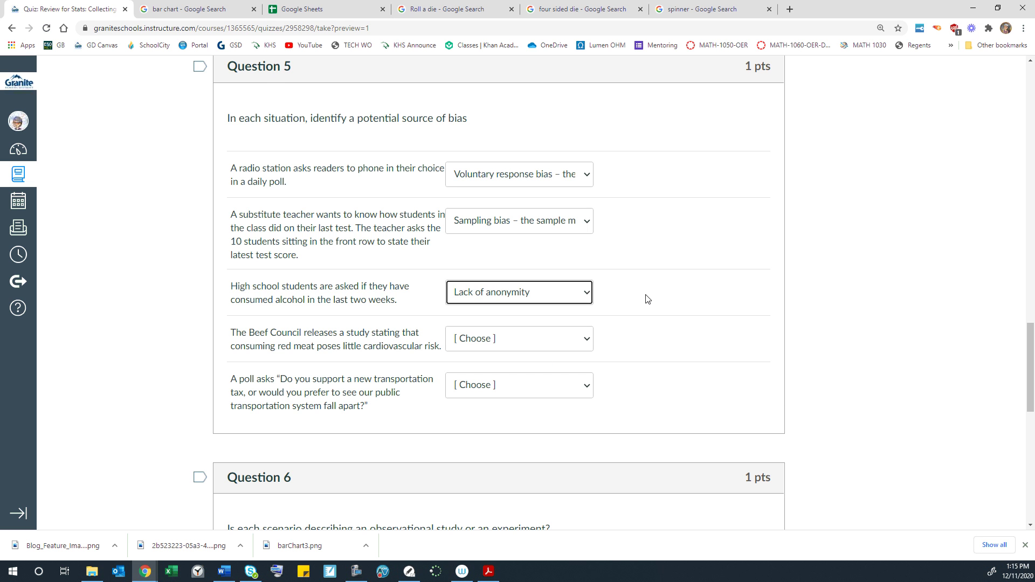
{"action": "scroll", "coordinate": [647, 300], "scroll_direction": "down", "scroll_amount": 1}
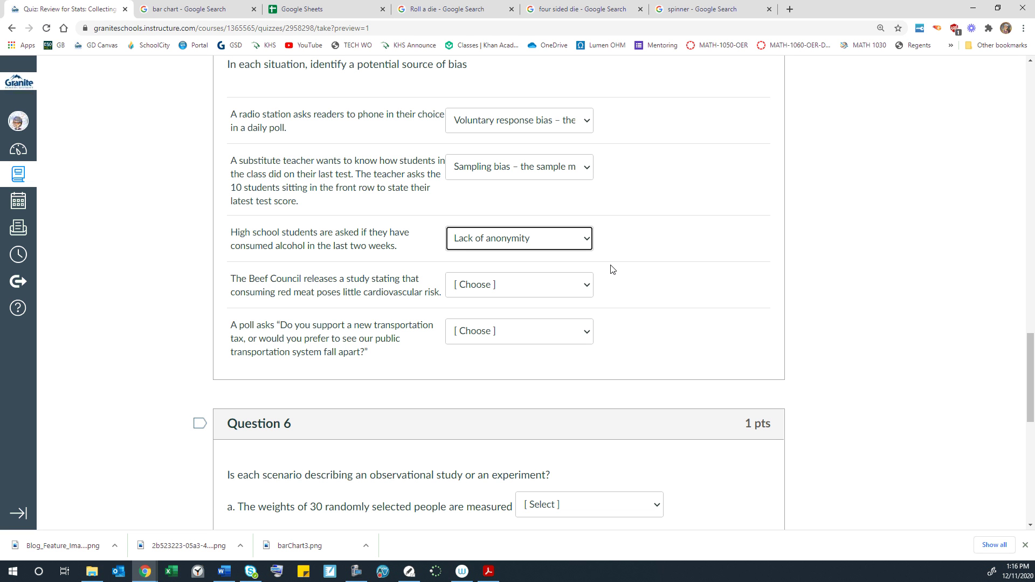
Label the Beef Council study as Self-interest study and the transportation tax poll as Loaded question
{"action": "left_click", "coordinate": [588, 289]}
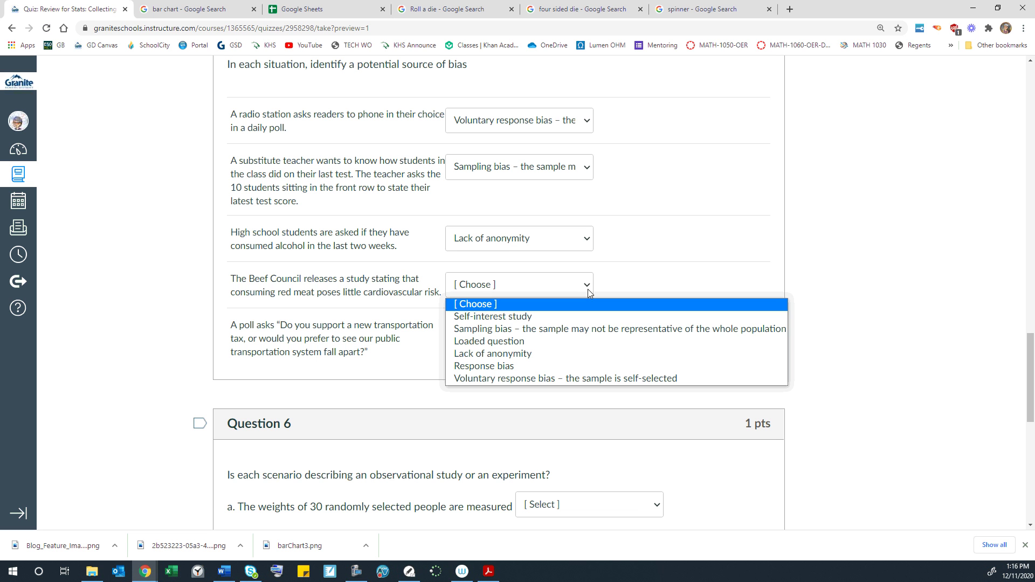
{"action": "left_click", "coordinate": [554, 316]}
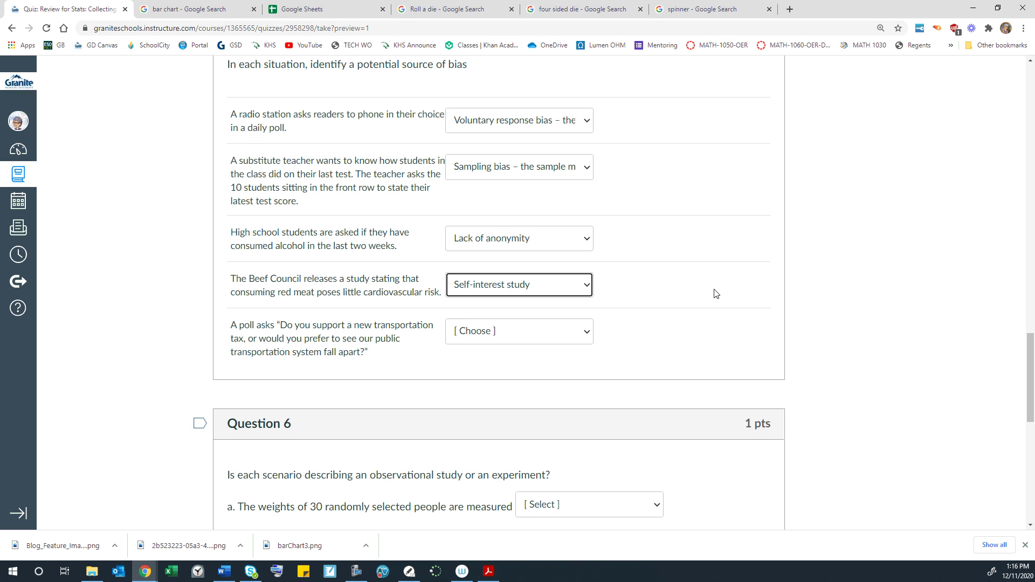
{"action": "scroll", "coordinate": [716, 294], "scroll_direction": "down", "scroll_amount": 1}
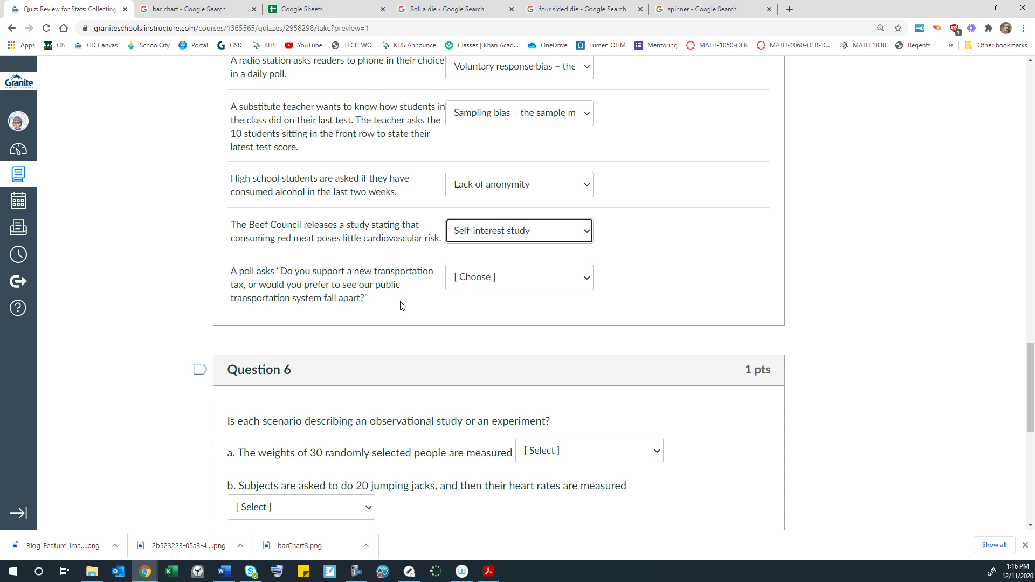
{"action": "left_click", "coordinate": [565, 283]}
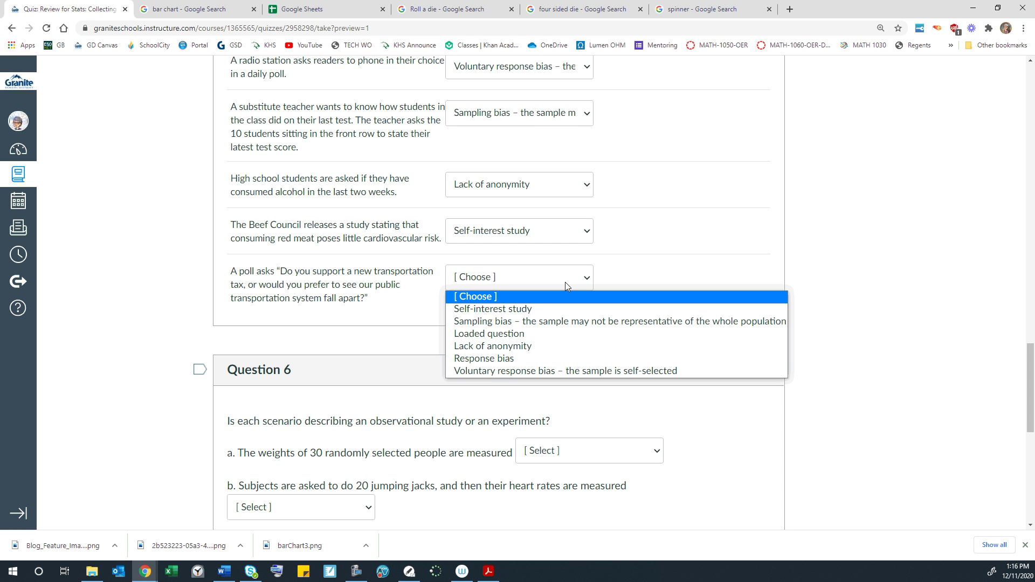
{"action": "left_click", "coordinate": [518, 337]}
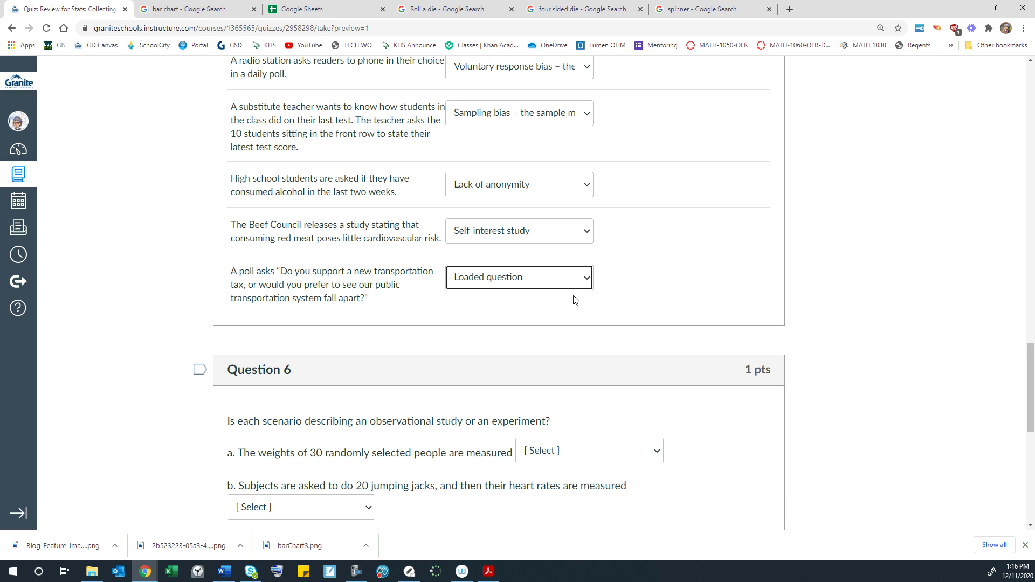
{"action": "scroll", "coordinate": [630, 296], "scroll_direction": "down", "scroll_amount": 1}
Label Question 6's weights scenario observational study, and the jumping jacks and coffee/tea tests experiment
{"action": "scroll", "coordinate": [631, 291], "scroll_direction": "down", "scroll_amount": 2}
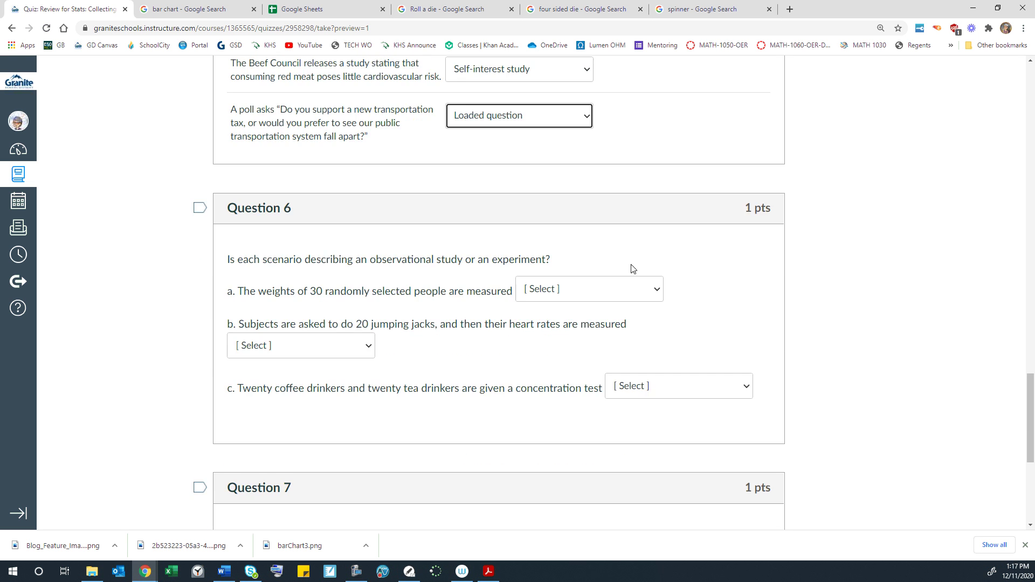
{"action": "scroll", "coordinate": [652, 249], "scroll_direction": "up", "scroll_amount": 5}
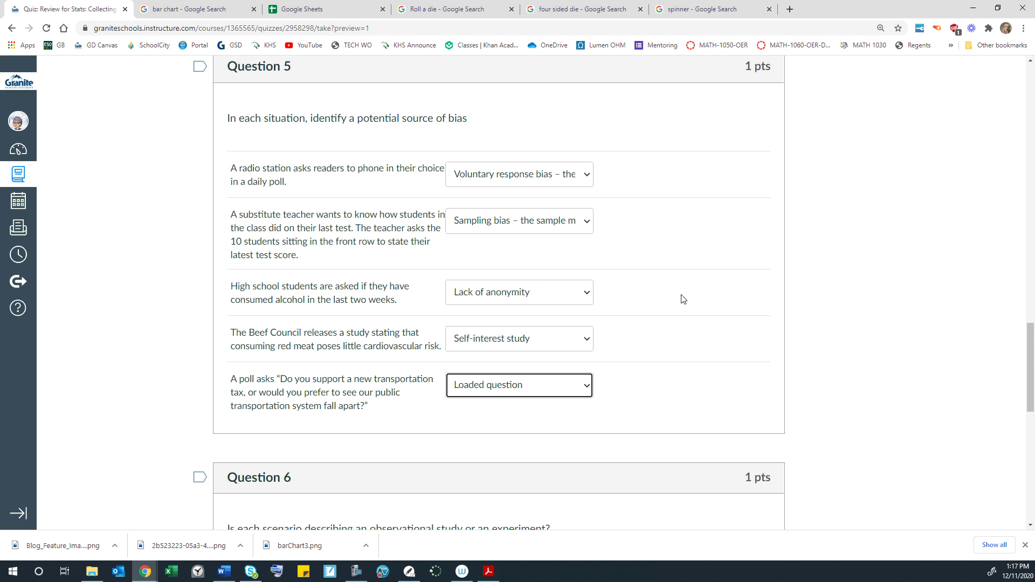
{"action": "scroll", "coordinate": [636, 280], "scroll_direction": "down", "scroll_amount": 6}
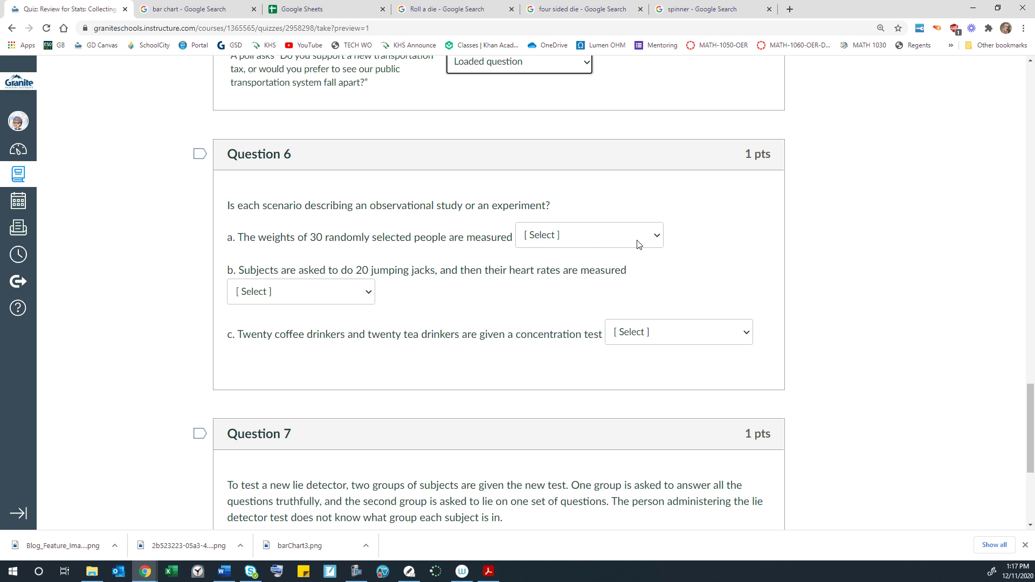
{"action": "left_click", "coordinate": [659, 241]}
{"action": "left_click", "coordinate": [618, 267]}
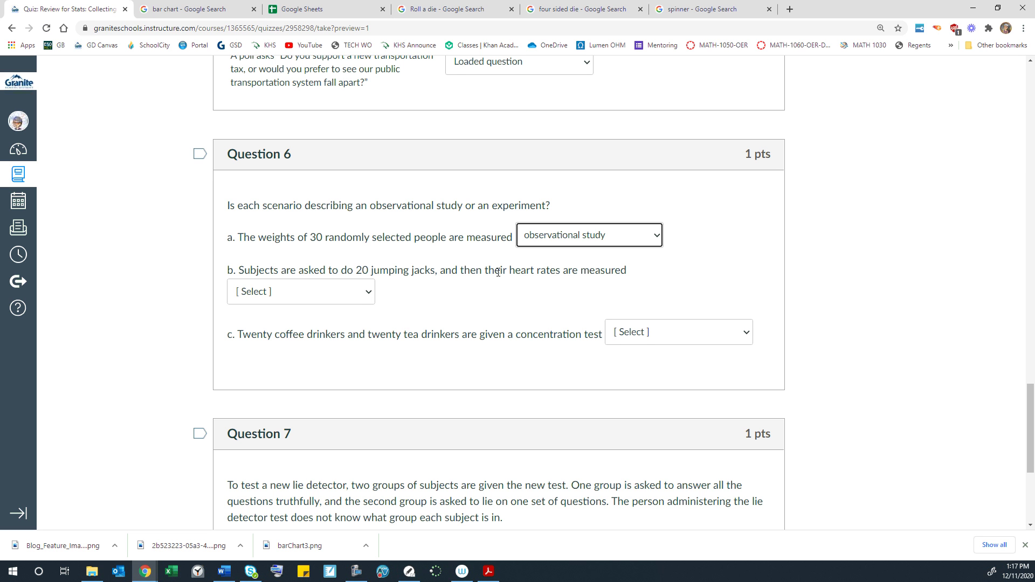
{"action": "left_click", "coordinate": [368, 294]}
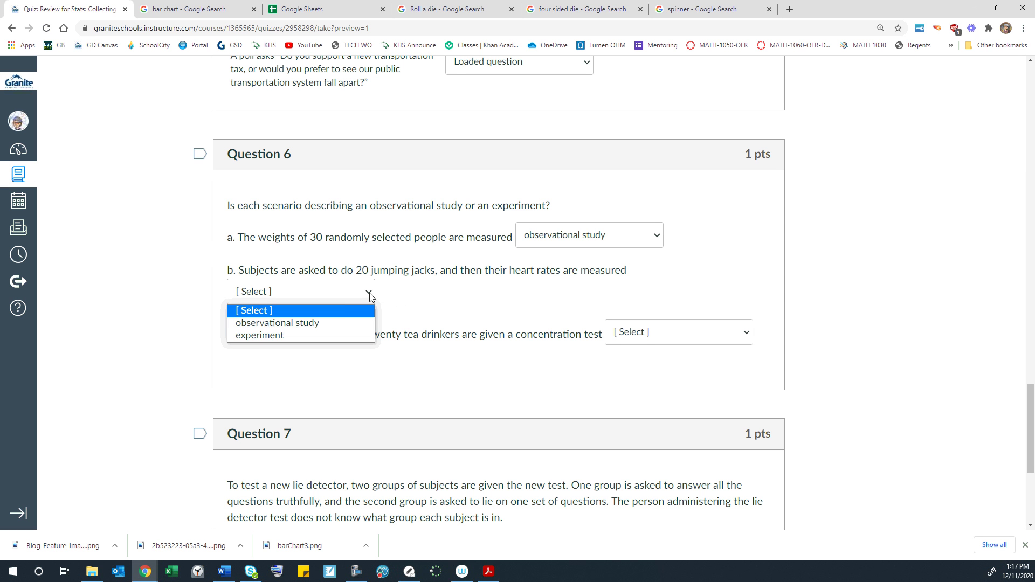
{"action": "left_click", "coordinate": [318, 334]}
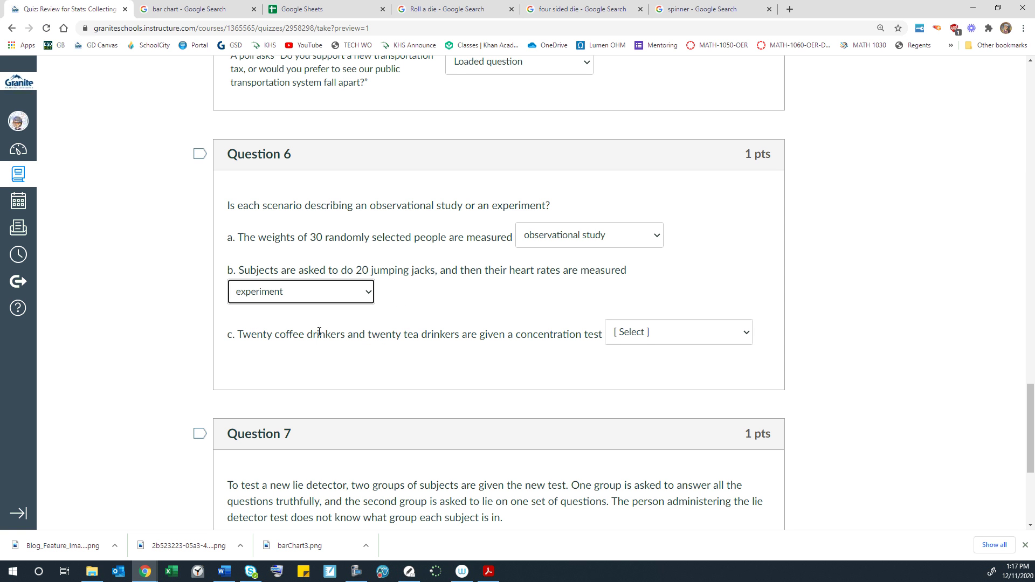
{"action": "scroll", "coordinate": [452, 302], "scroll_direction": "down", "scroll_amount": 1}
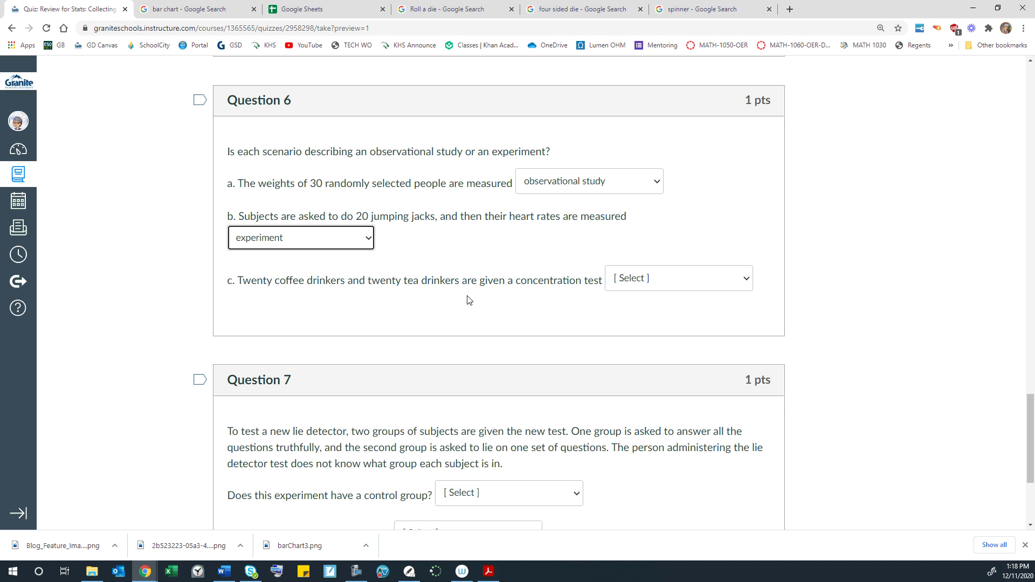
{"action": "left_click", "coordinate": [746, 280]}
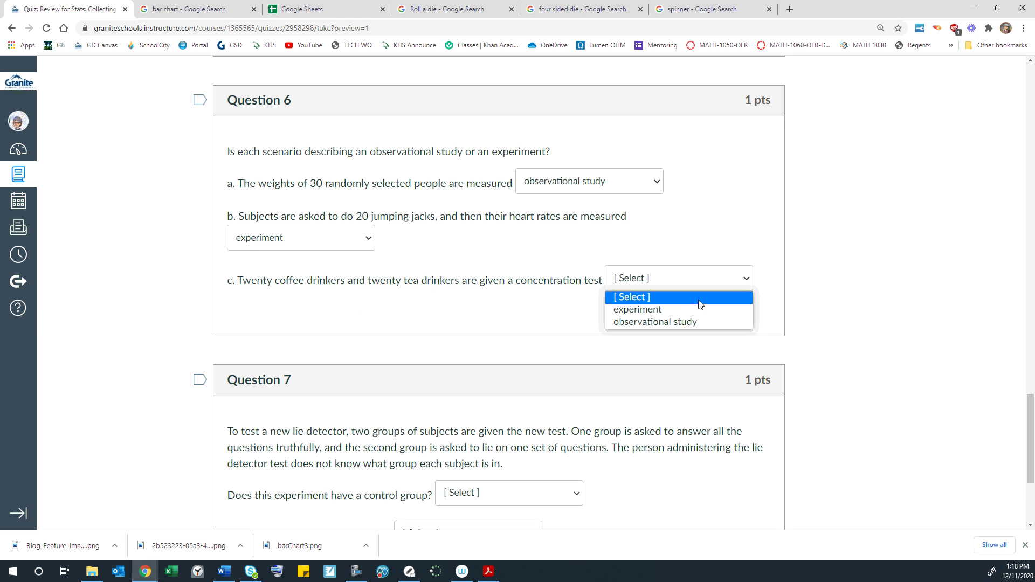
{"action": "left_click", "coordinate": [674, 308]}
In Question 7, answer the control group dropdown with 'no, both groups are treatment groups'
{"action": "scroll", "coordinate": [473, 273], "scroll_direction": "down", "scroll_amount": 4}
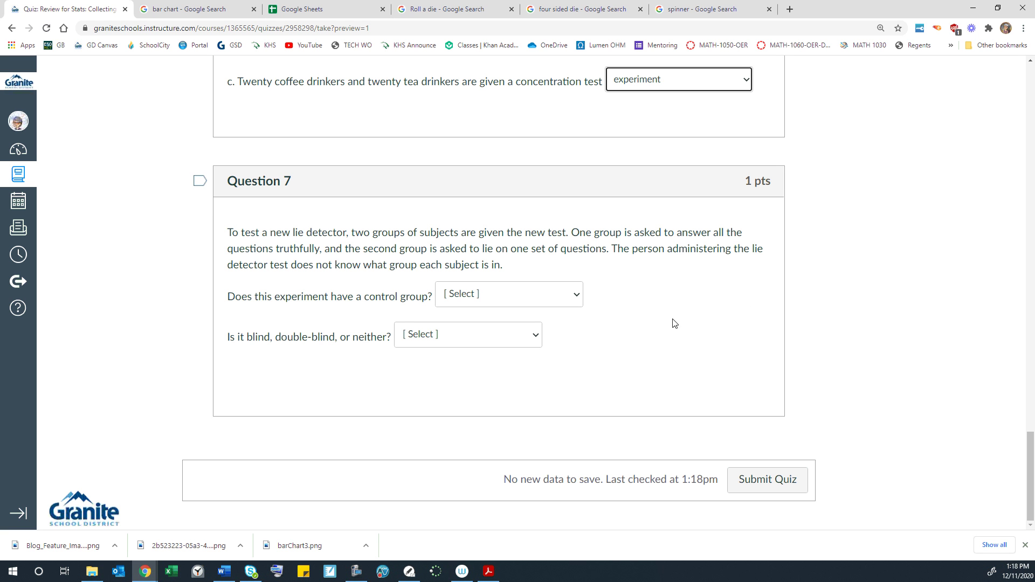
{"action": "left_click", "coordinate": [578, 301]}
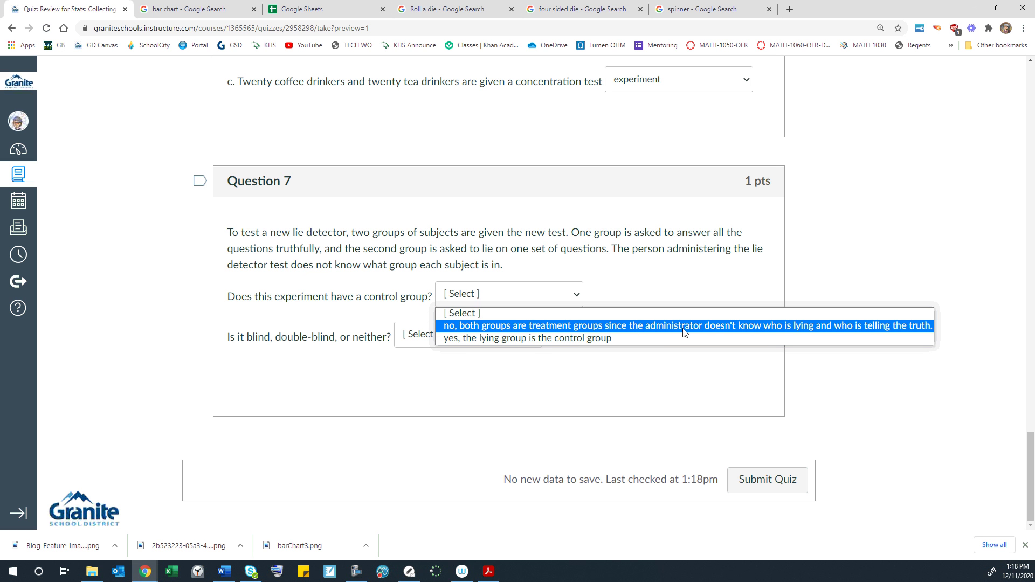
{"action": "left_click", "coordinate": [798, 327]}
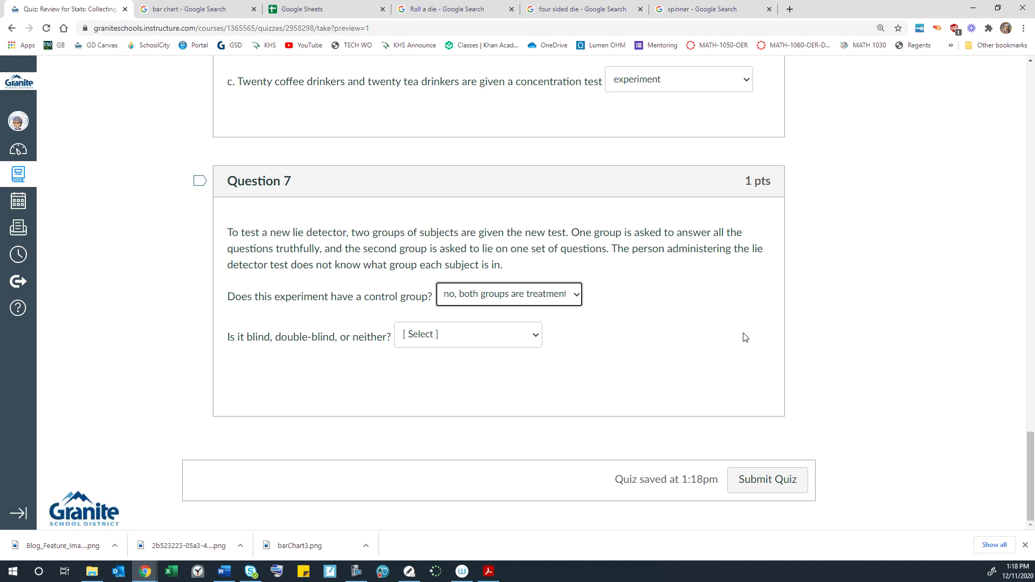
Choose 'blind' in Question 7's blind, double-blind, or neither dropdown
{"action": "left_click", "coordinate": [538, 335]}
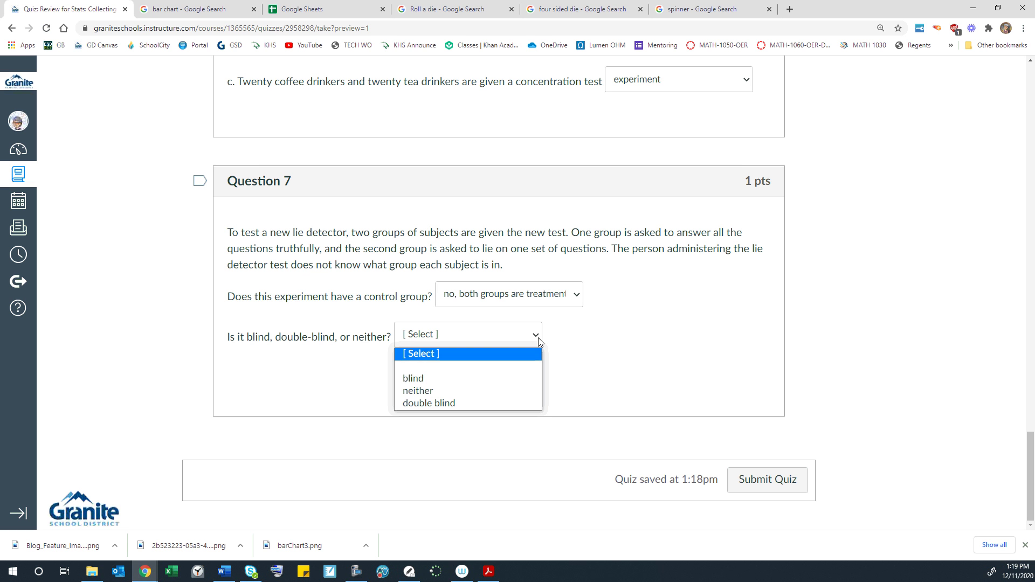
{"action": "left_click", "coordinate": [502, 384]}
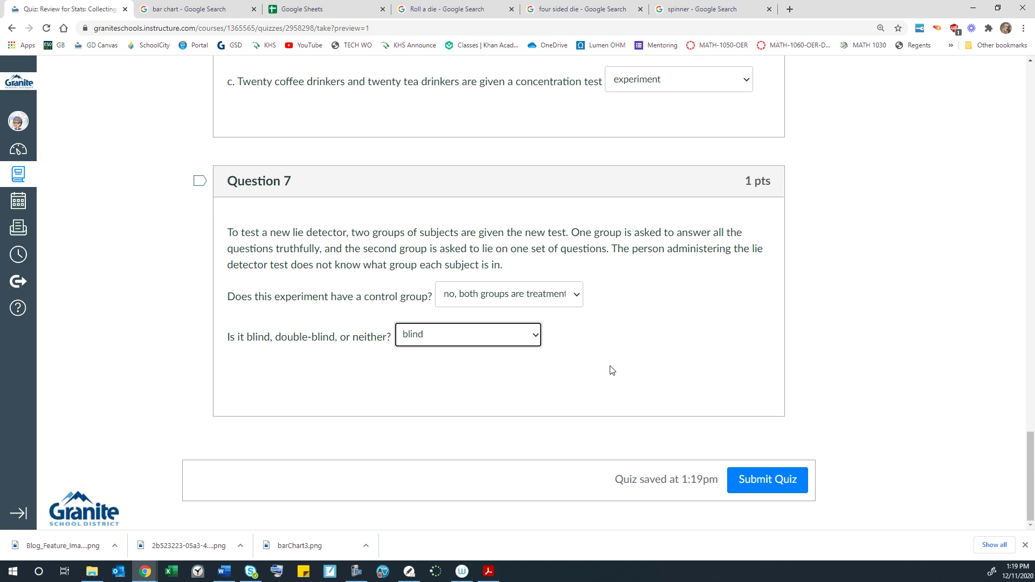